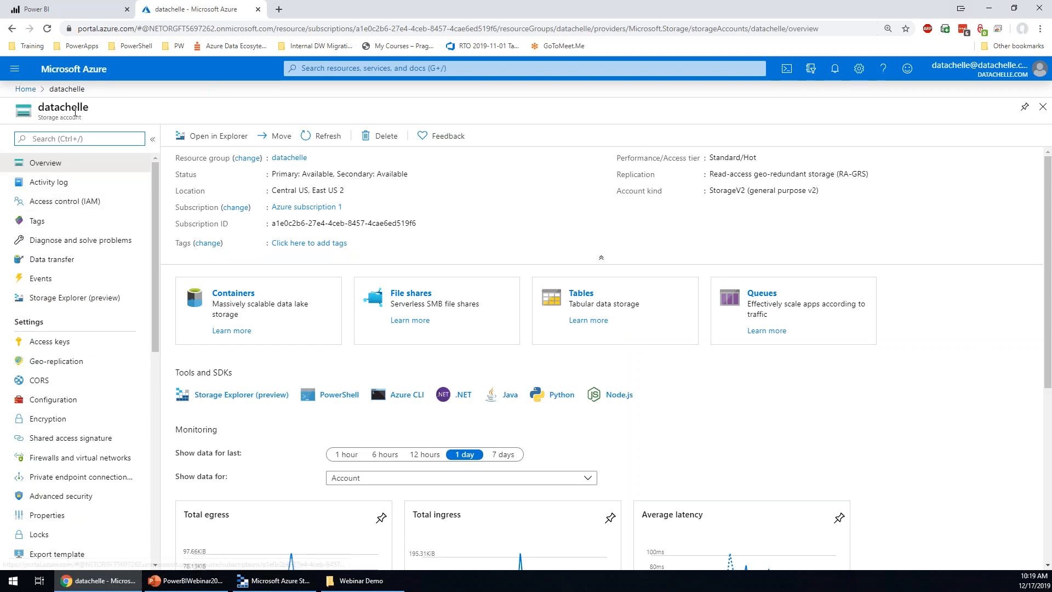
Open the datachelle storage account's access control and review its role assignments
left_click(81, 201)
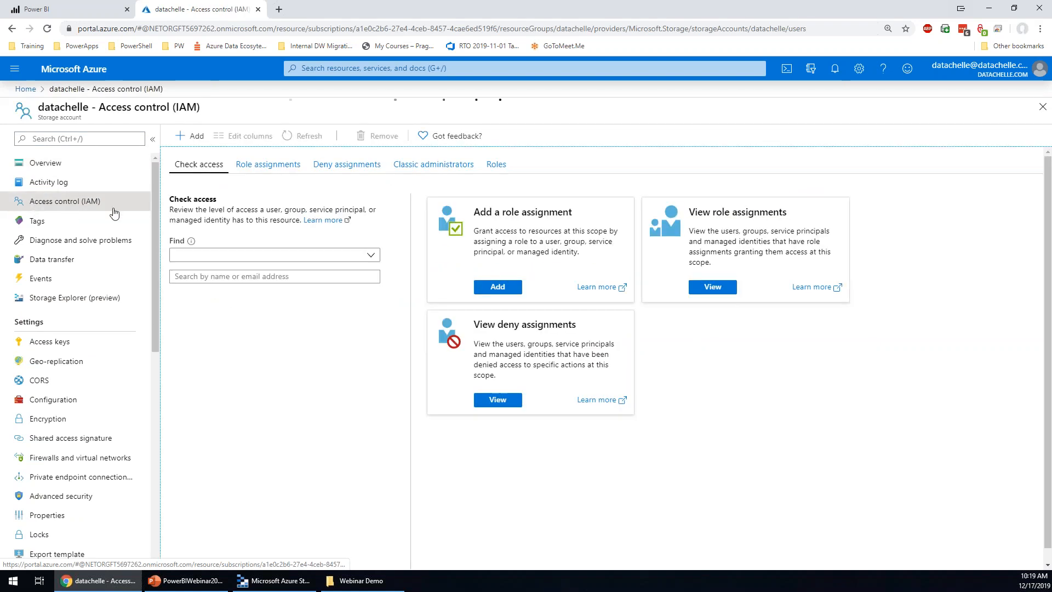
left_click(281, 170)
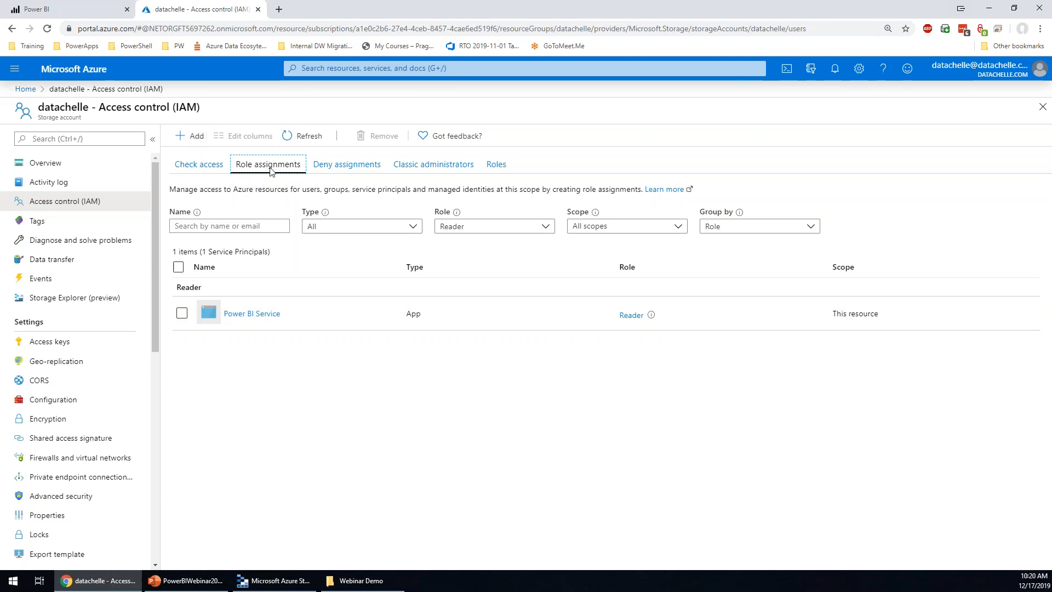
Draft a Reader role assignment for an Azure AD user, group, or service principal, search members for "power", and discard the draft
left_click(192, 138)
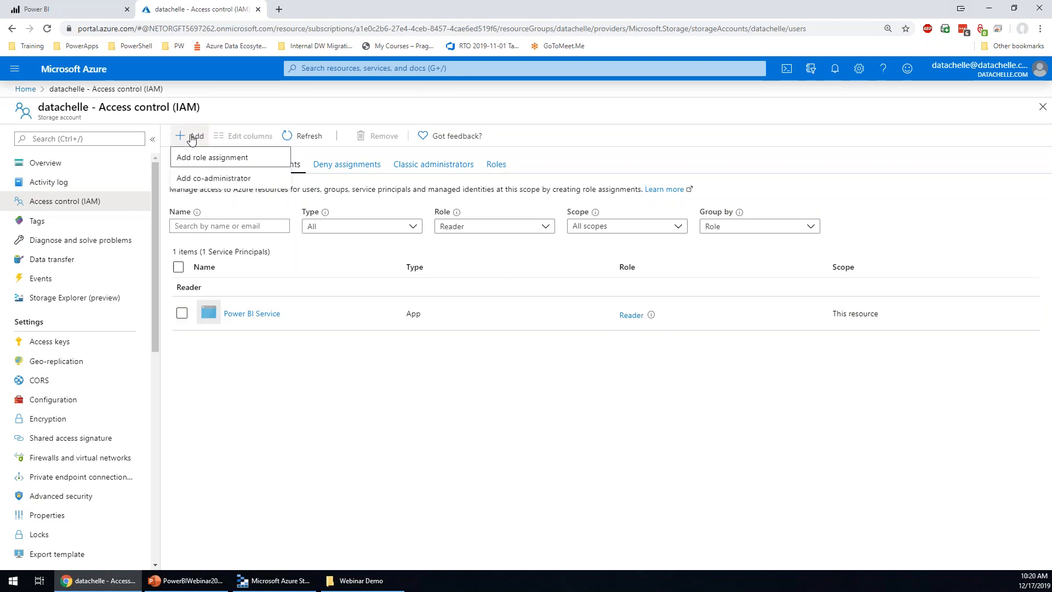
left_click(204, 159)
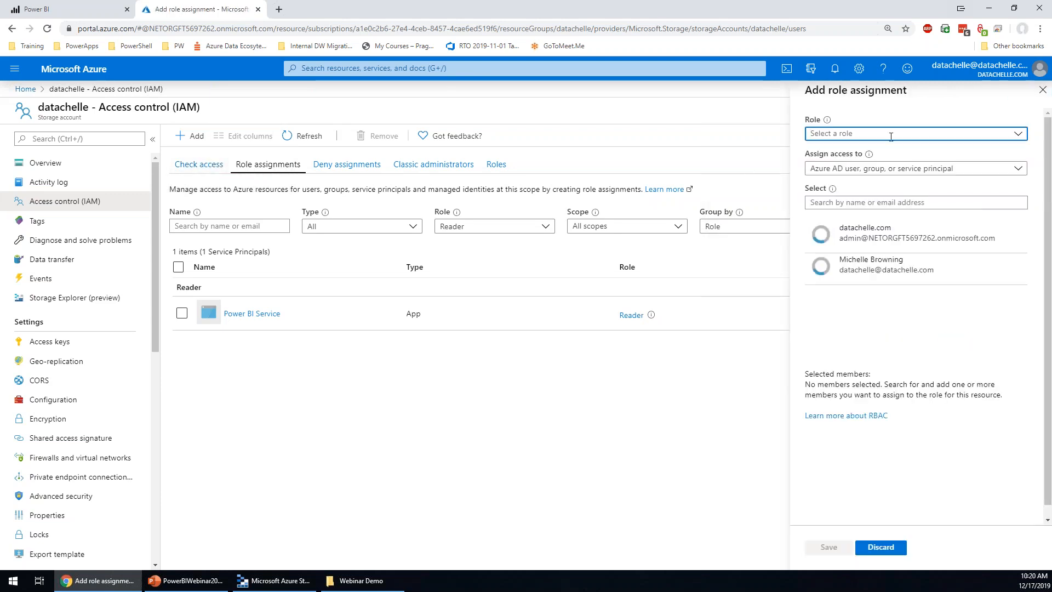
left_click(992, 137)
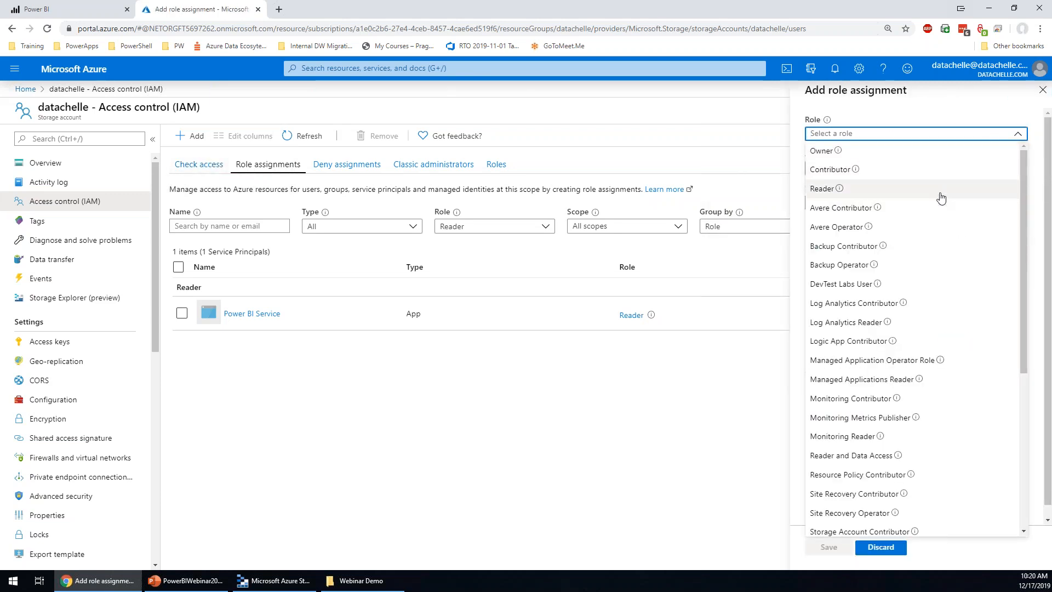
left_click(916, 180)
left_click(898, 170)
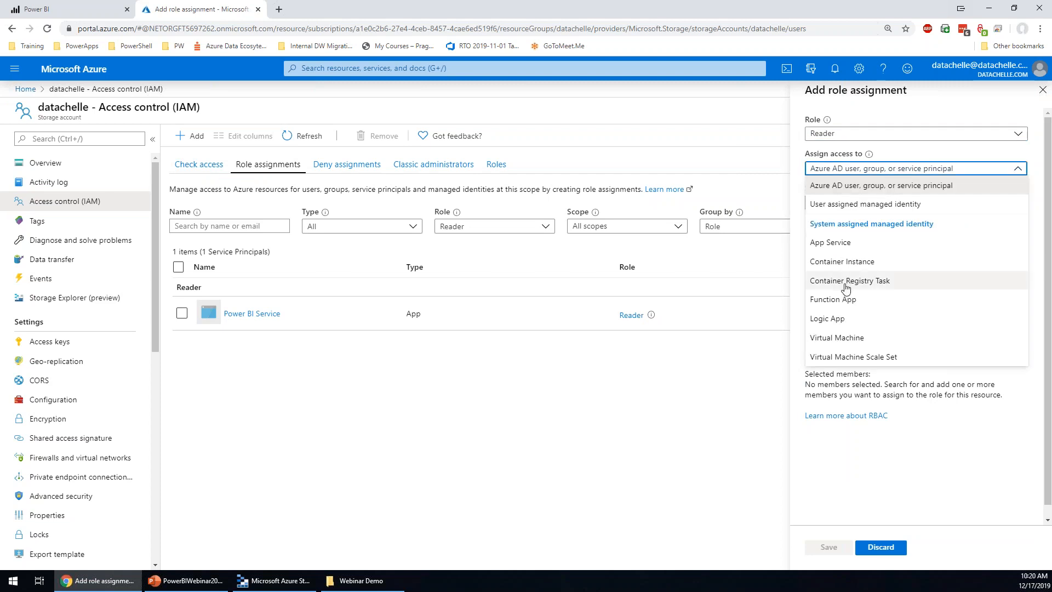
left_click(921, 399)
left_click(891, 202)
type("power")
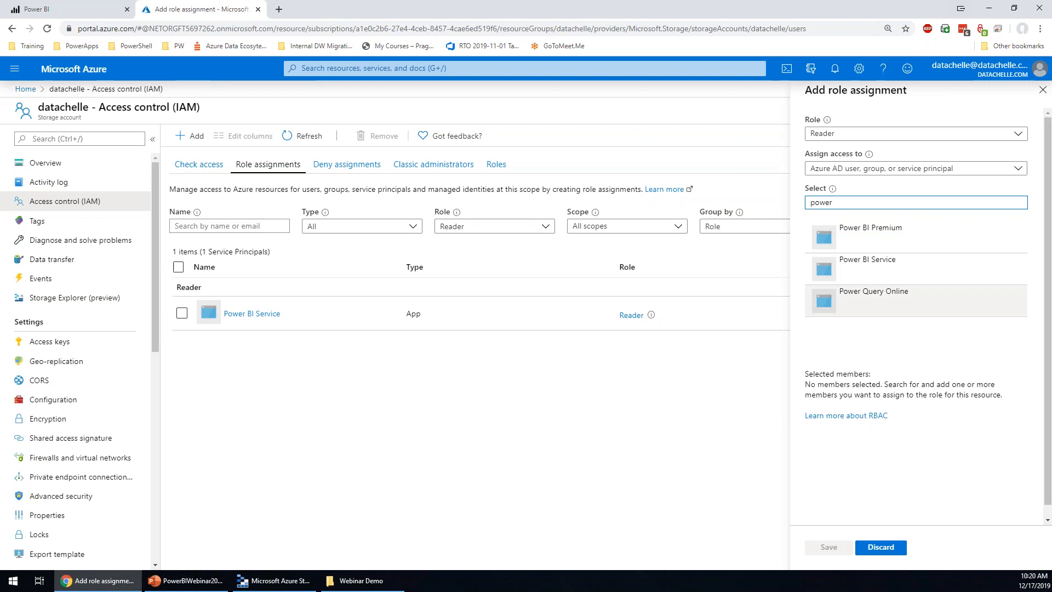
left_click(891, 546)
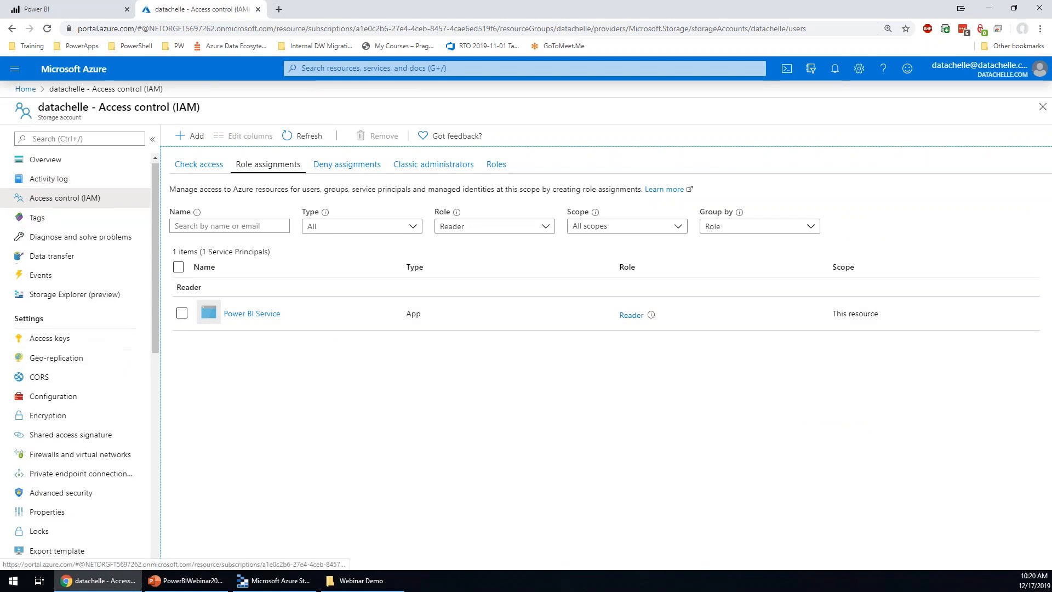
View the storage account's Data Lake Storage containers and open the powerbi file system
scroll(77, 356, "down", 2)
scroll(60, 435, "down", 1)
left_click(61, 437)
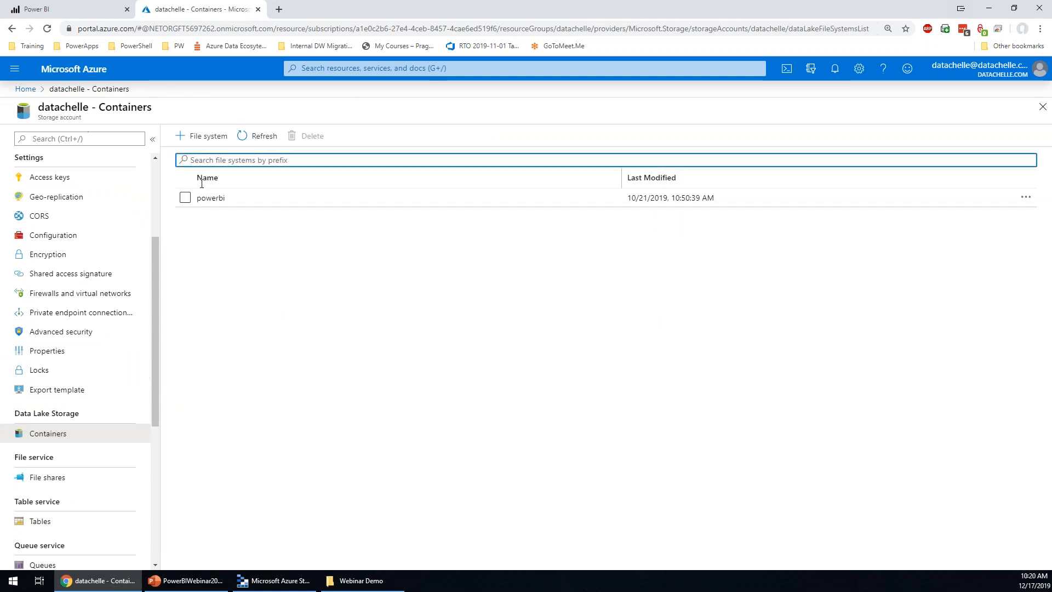
left_click(217, 204)
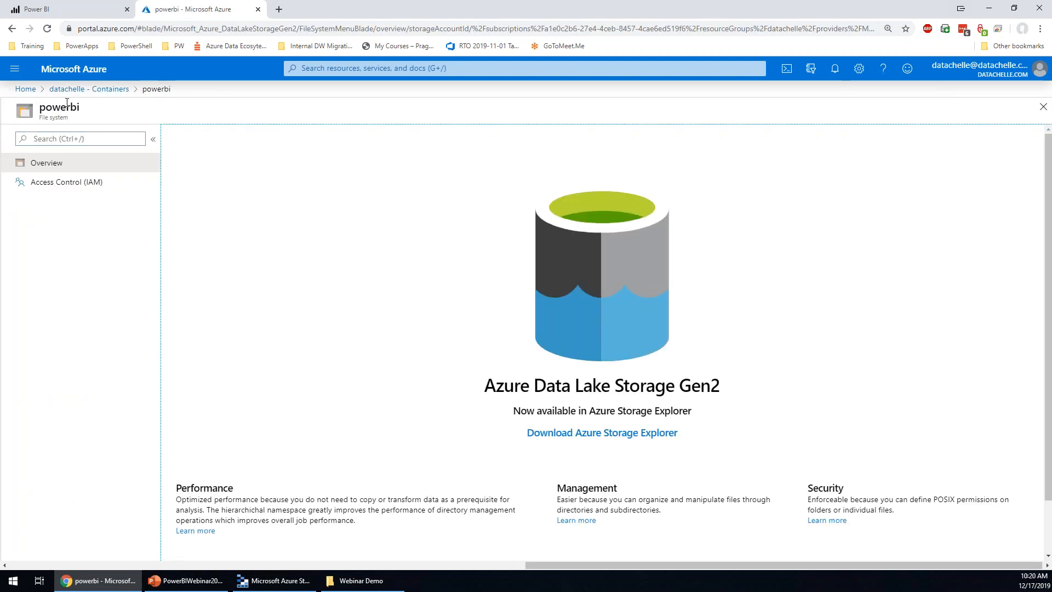
left_click(114, 90)
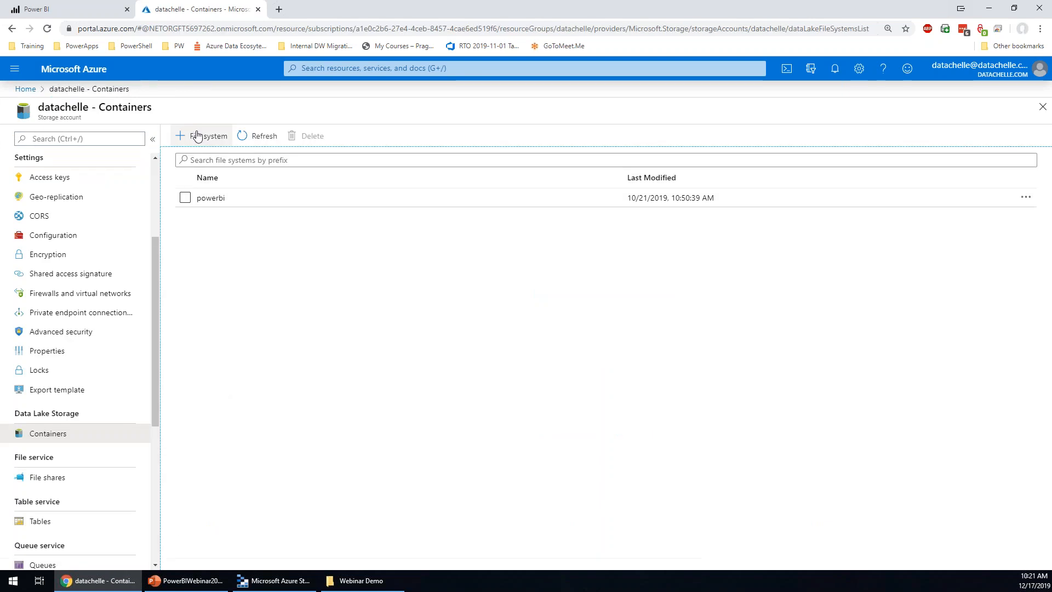
left_click(218, 200)
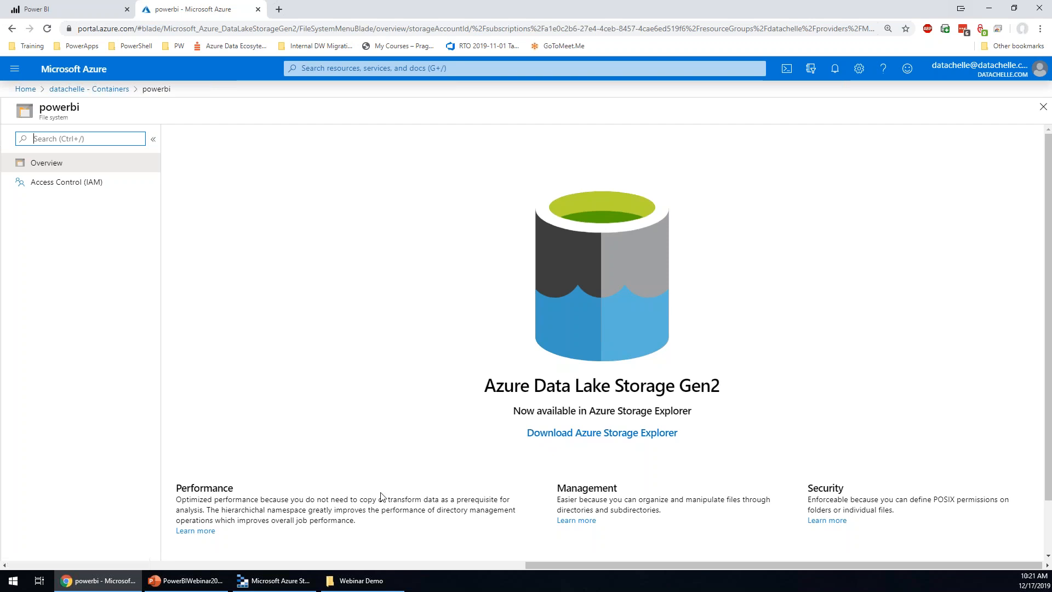
Switch to Microsoft Azure Storage Explorer, maximize it, and open access management for the powerbi blob container
left_click(298, 585)
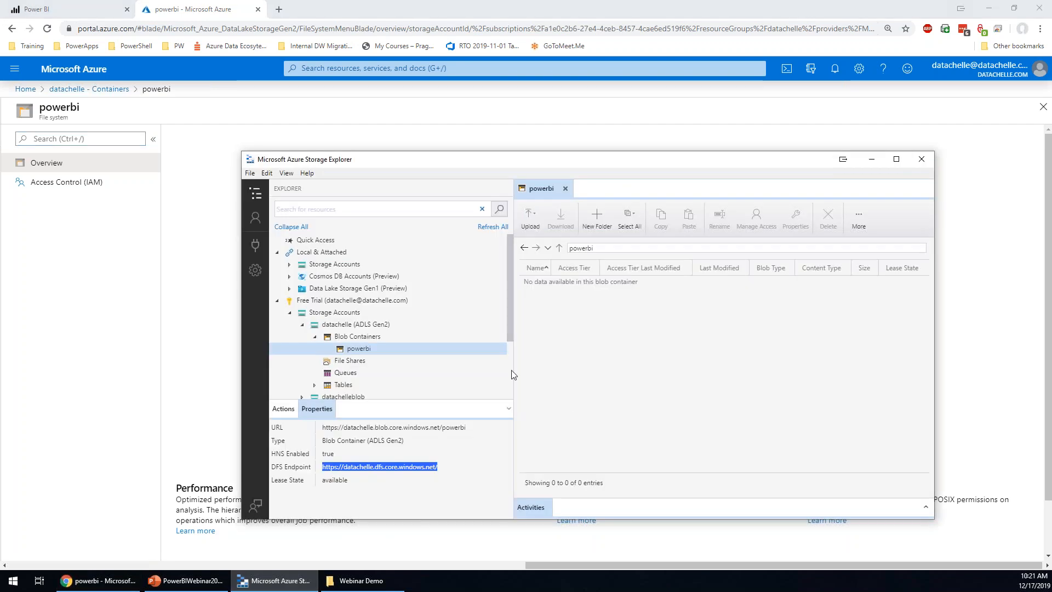
left_click_drag(587, 153, 603, 58)
left_click(895, 65)
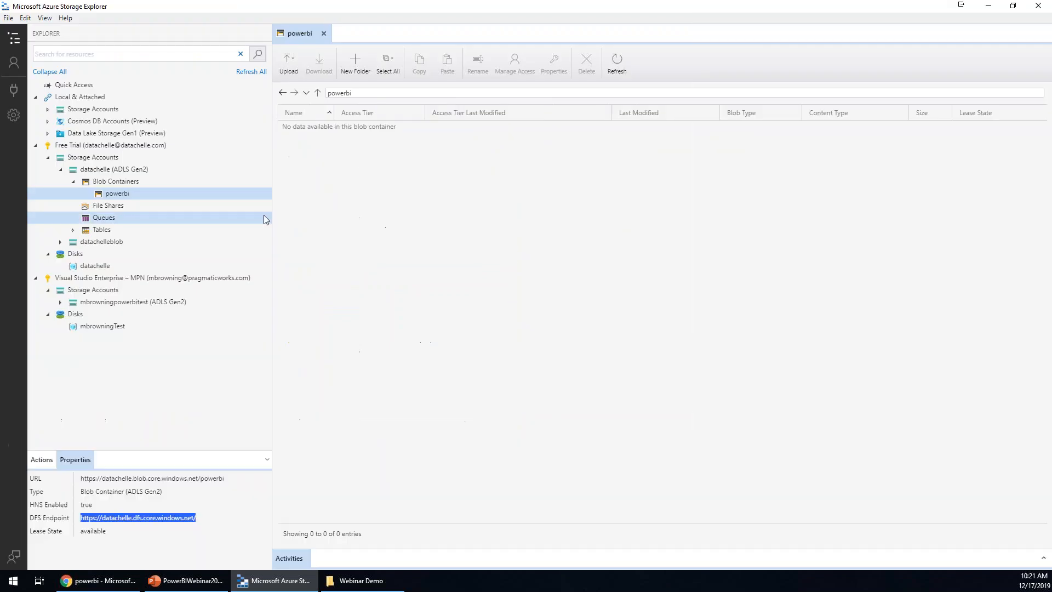
left_click(118, 198)
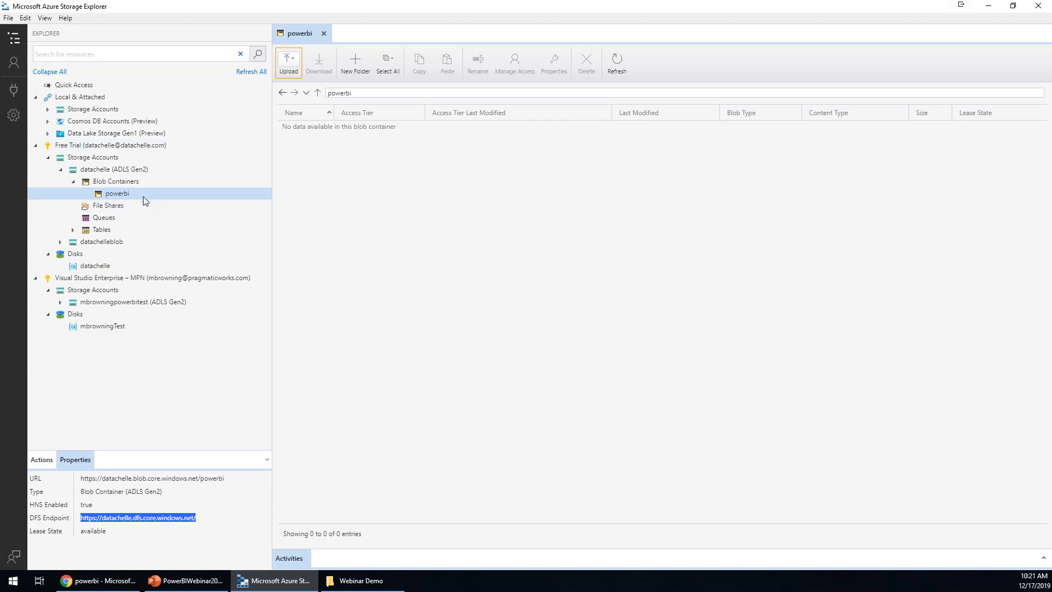
right_click(143, 192)
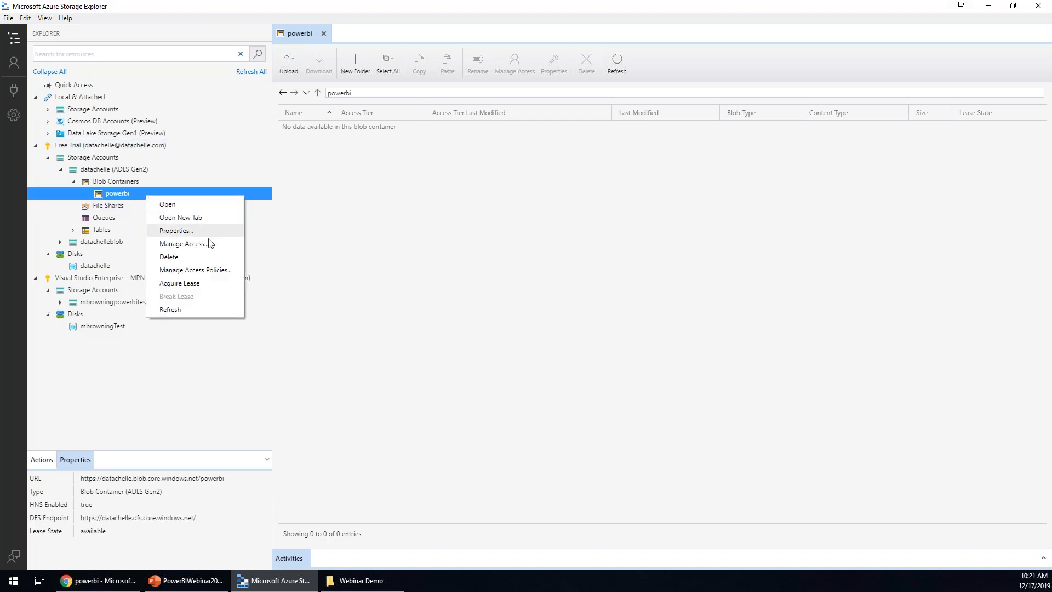
left_click(208, 245)
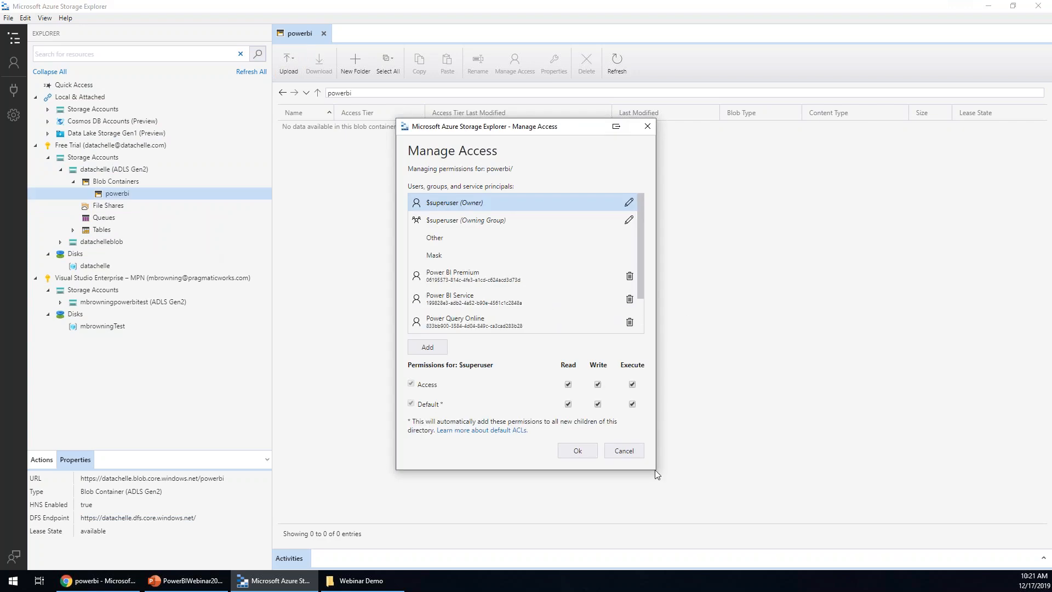
Enlarge the Manage Access dialog and review the permissions of Power BI Premium, Power BI Service, Power Query Online and the individual user
left_click_drag(657, 472, 872, 551)
left_click(472, 281)
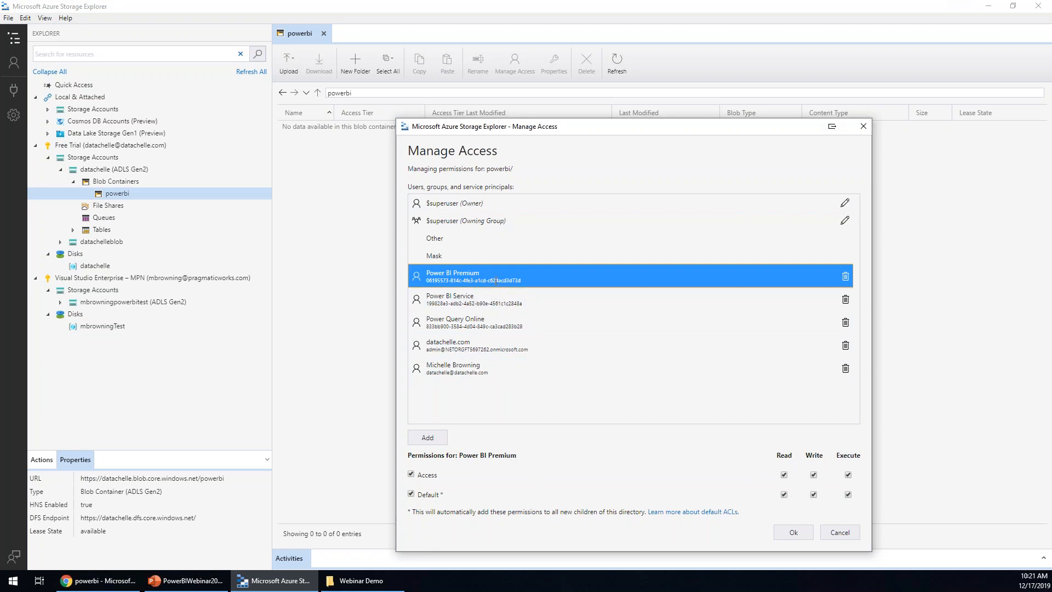
left_click(497, 300)
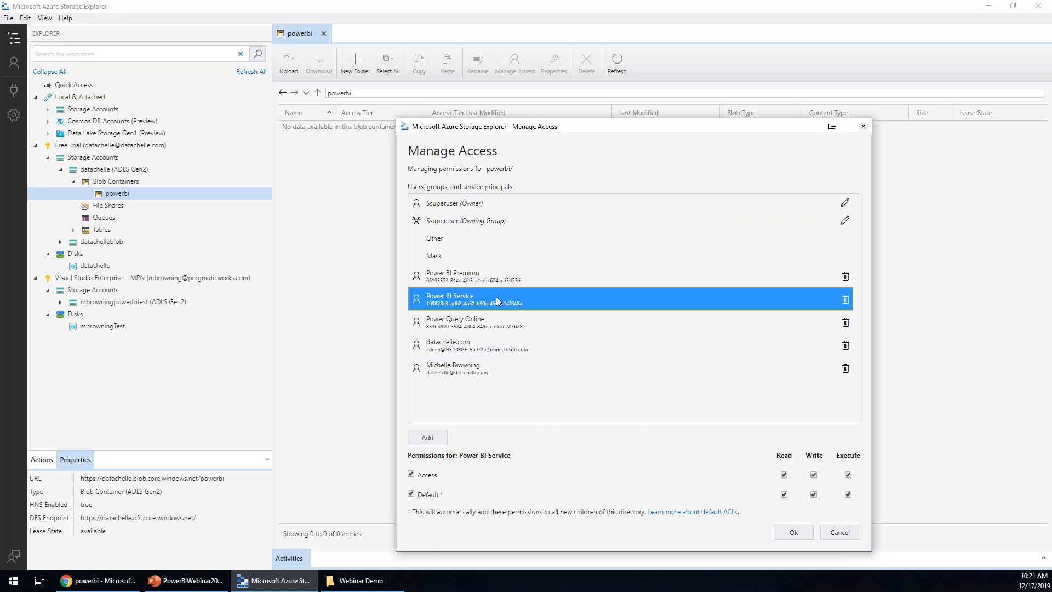
left_click(495, 326)
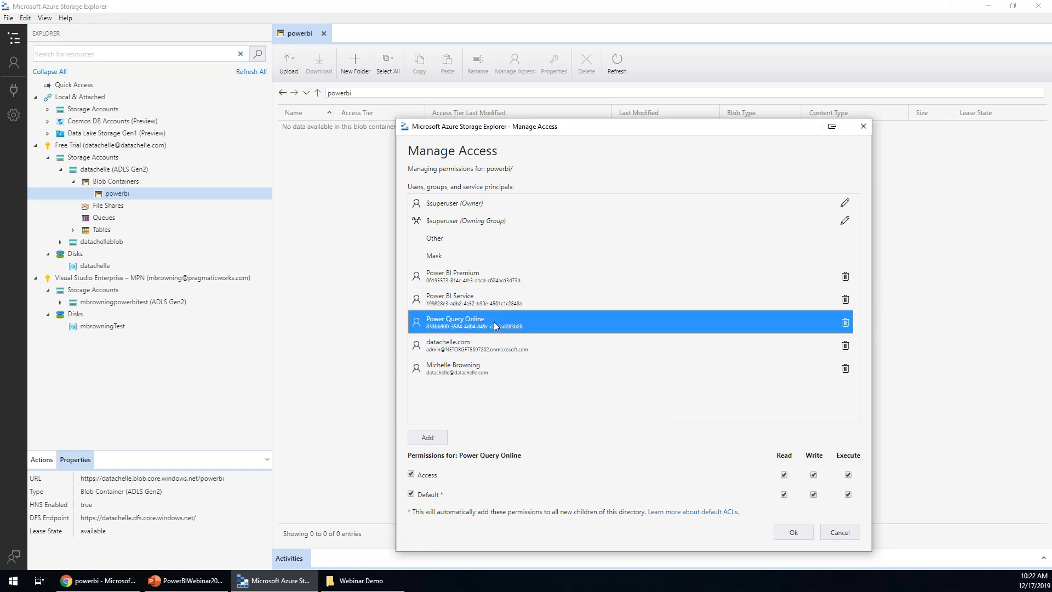
left_click(492, 371)
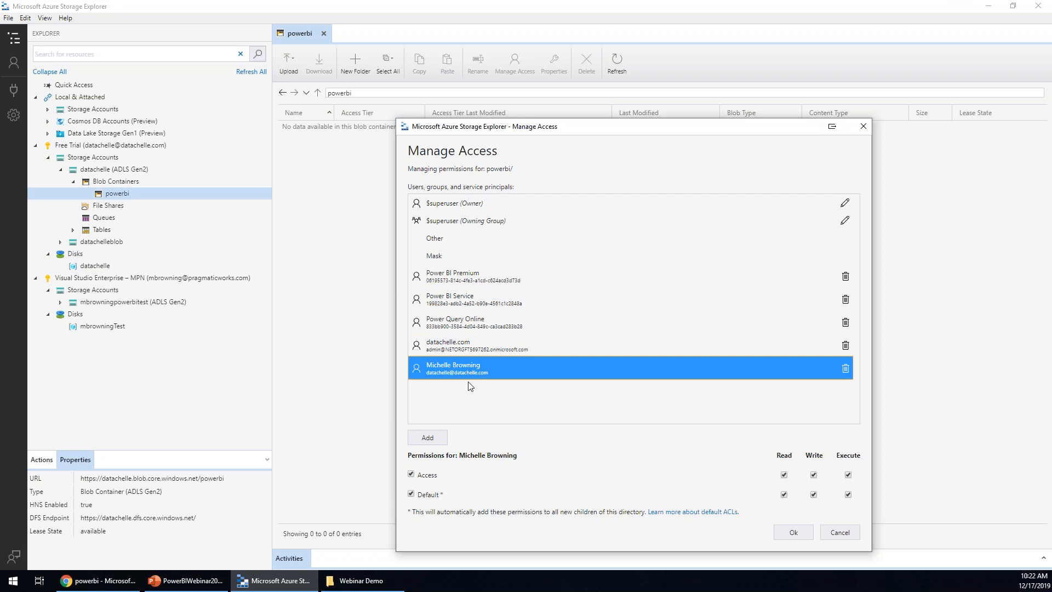
Search for the entity "power" and add Power Query Online to the powerbi container's access list
left_click(427, 437)
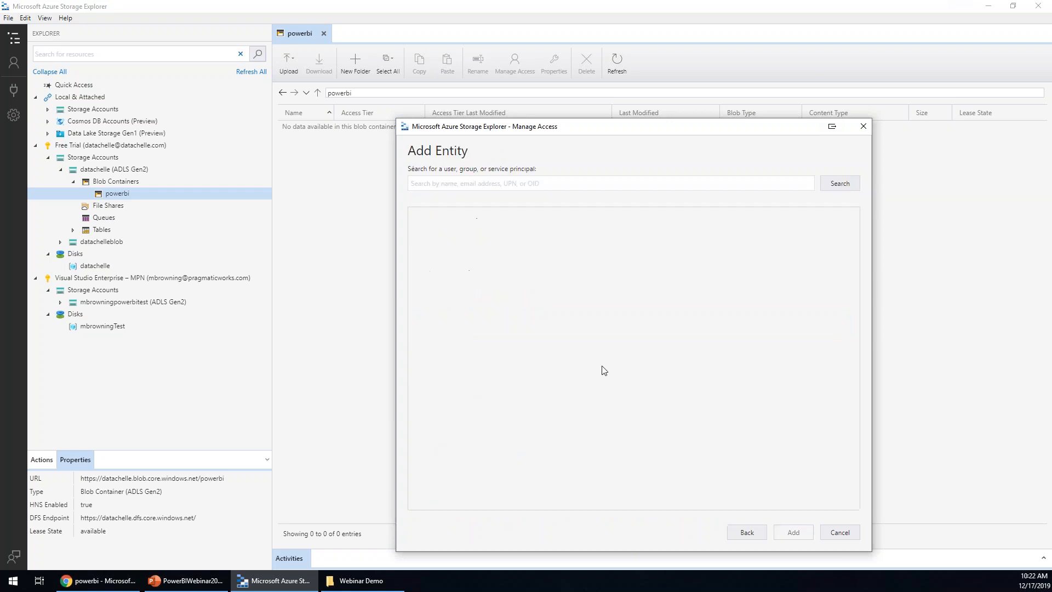
left_click(746, 532)
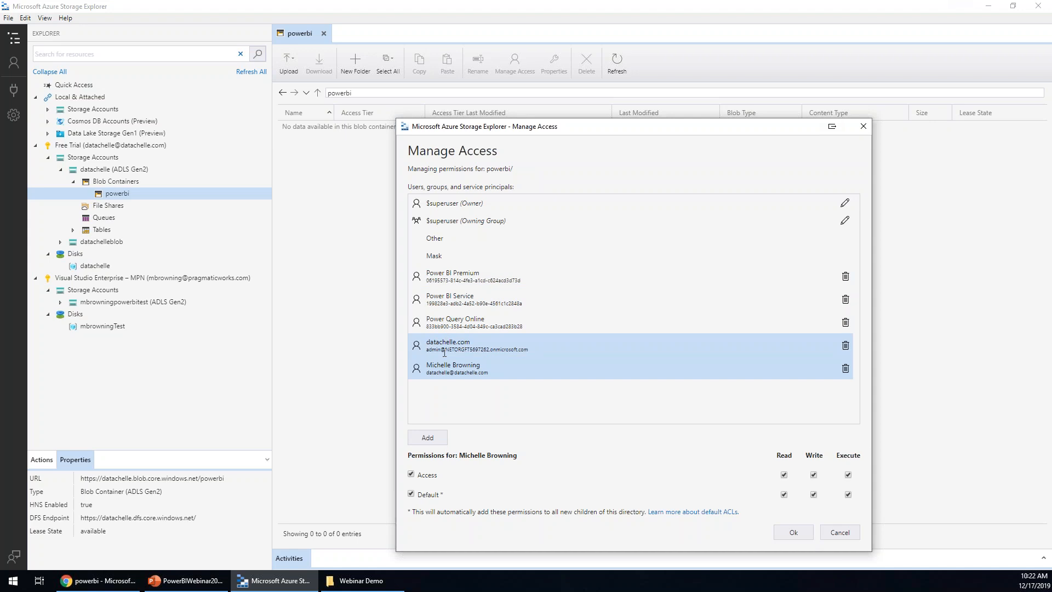
left_click(427, 438)
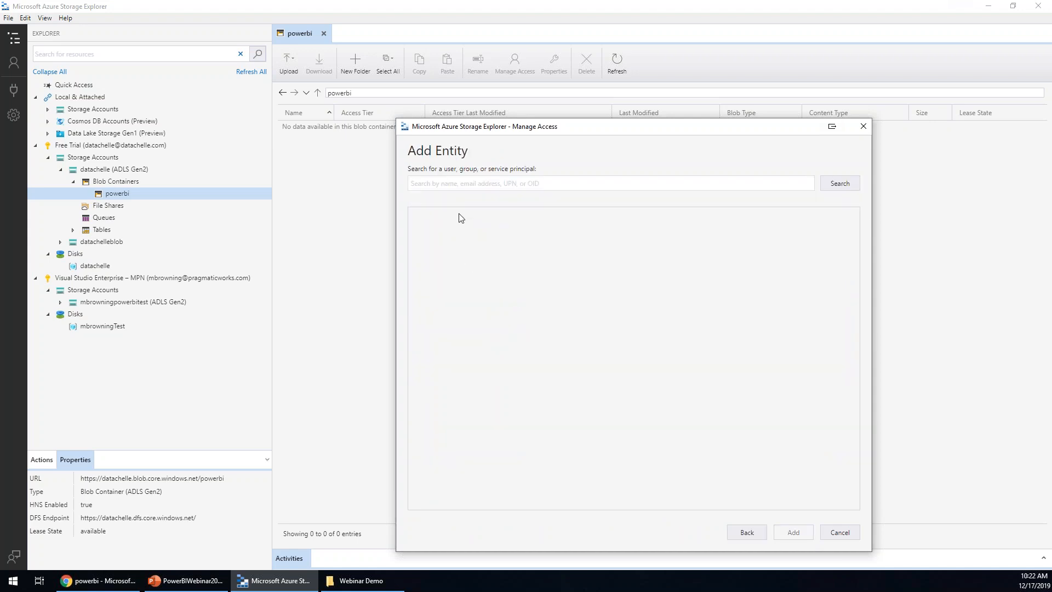
left_click(462, 183)
type("power")
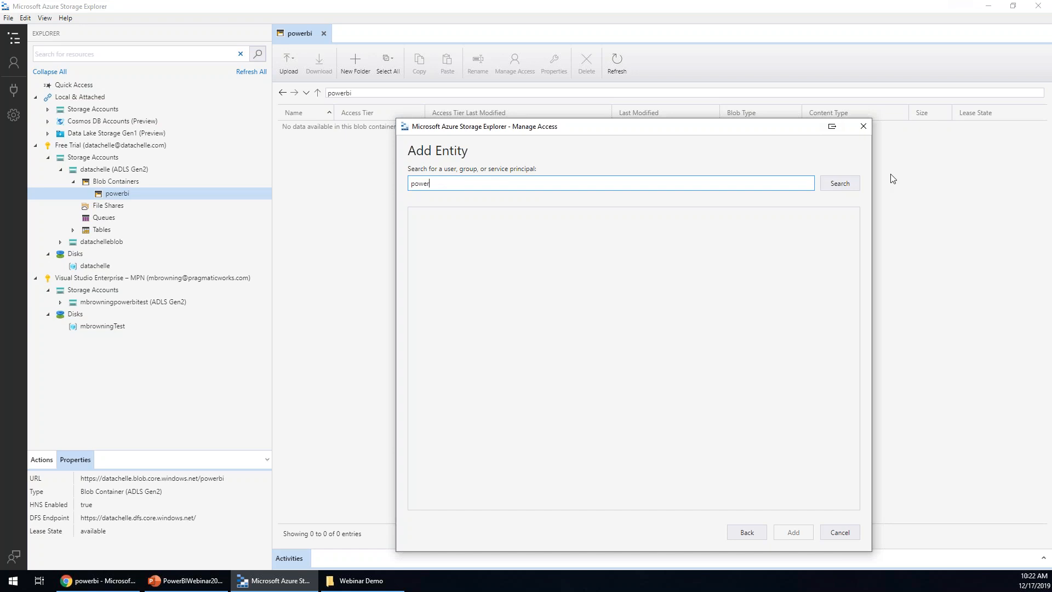
left_click(839, 183)
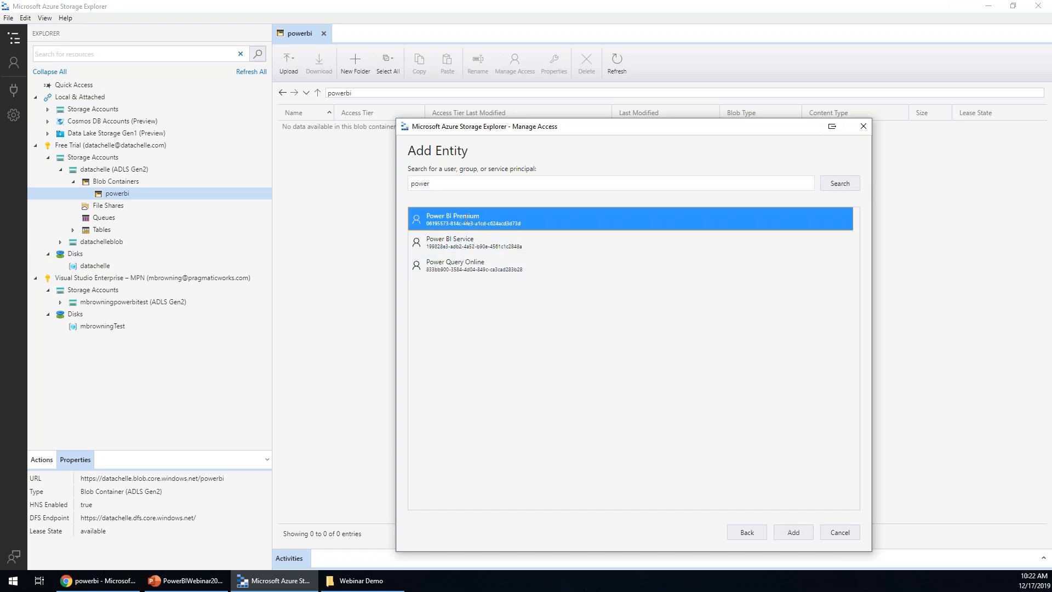
left_click(466, 243)
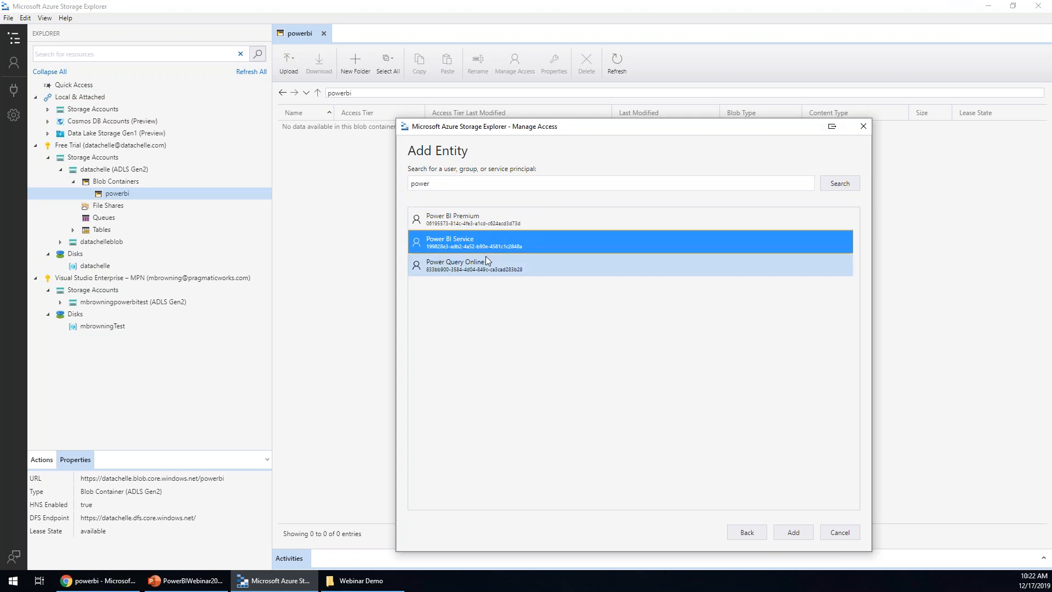
left_click(488, 264)
left_click(795, 533)
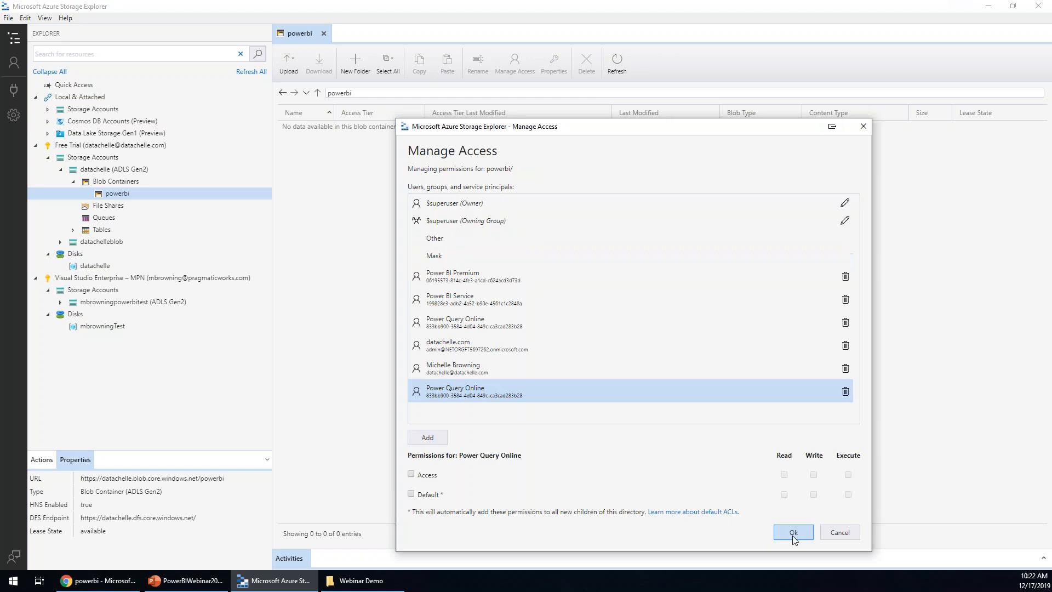
Remove the duplicate Power Query Online entry, check the original entry's permissions, and close access management without saving
left_click(845, 391)
left_click(534, 321)
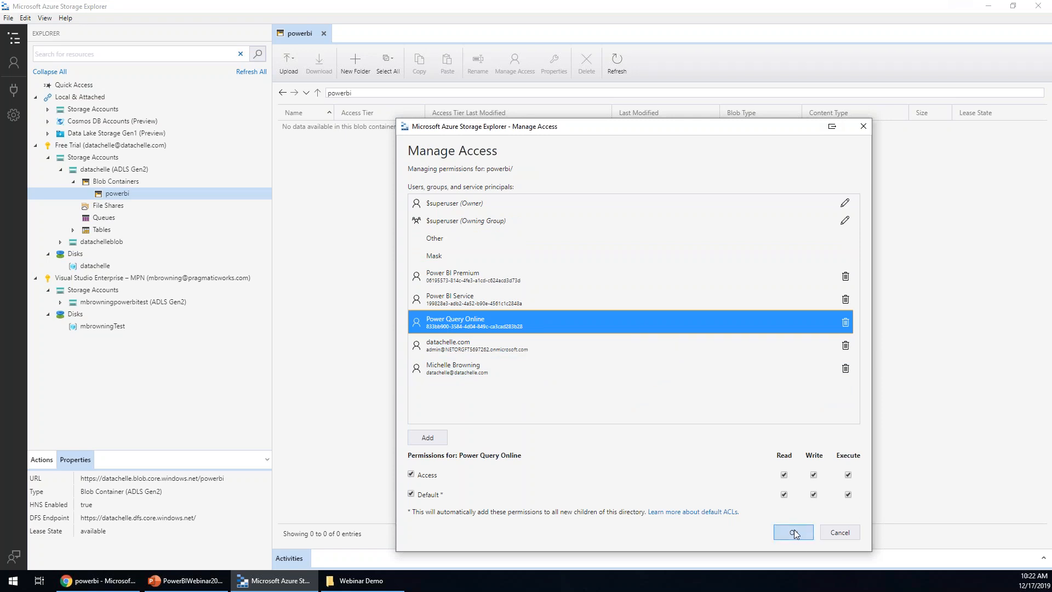
left_click(834, 531)
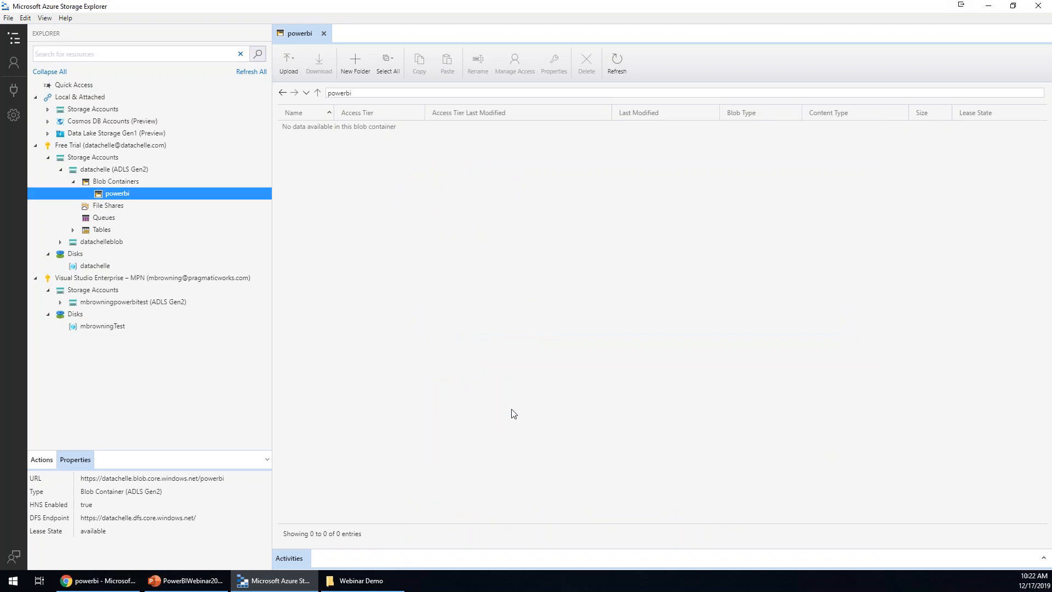
left_click(430, 362)
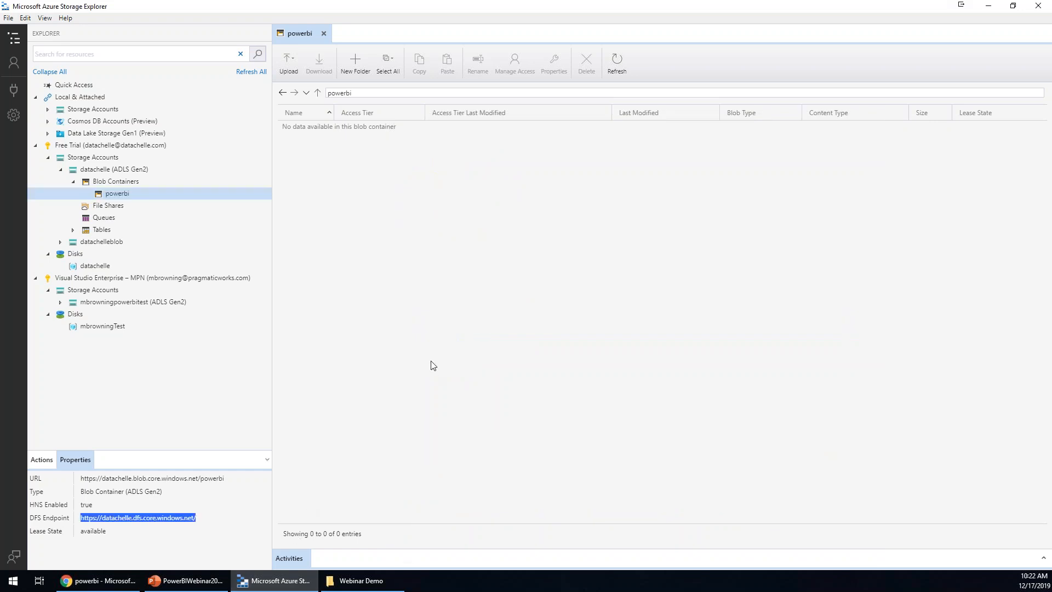
left_click(149, 191)
Switch to Power BI in the browser and open the admin portal's dataflow settings to review the connected storage account
left_click(72, 584)
left_click(34, 8)
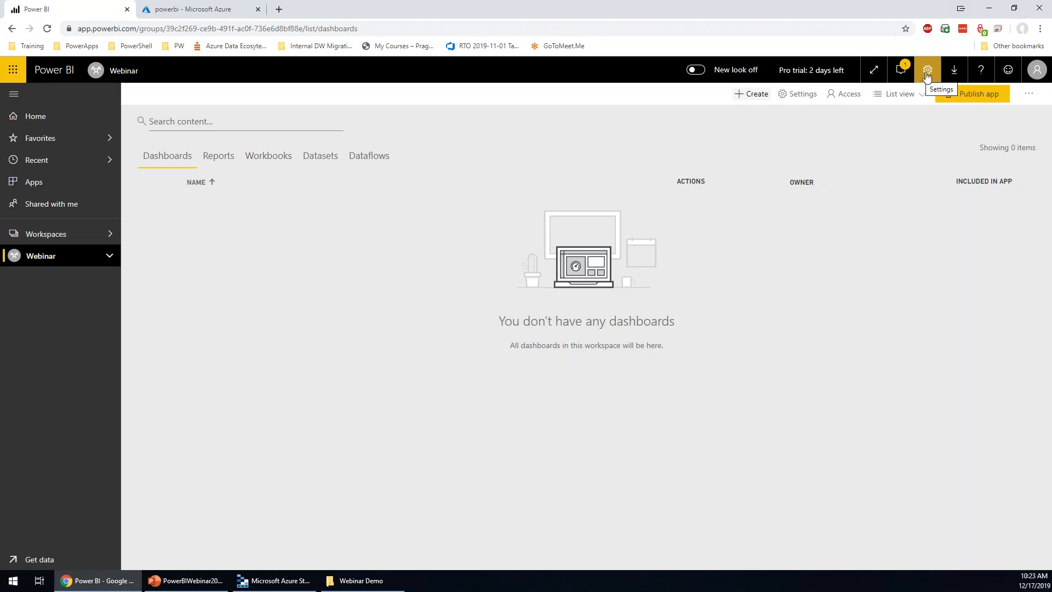
left_click(923, 77)
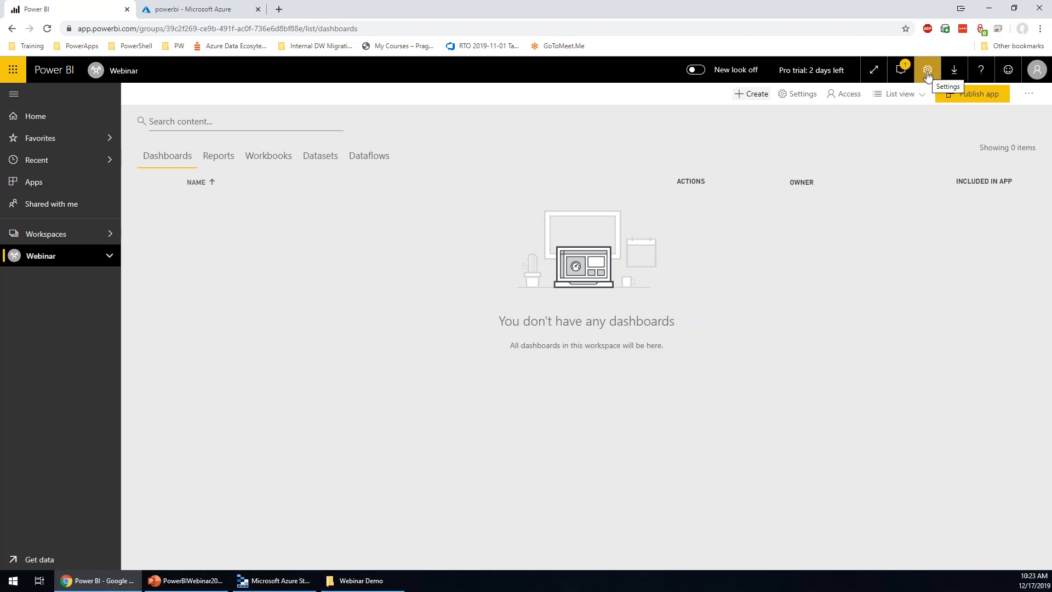
left_click(927, 72)
left_click(885, 163)
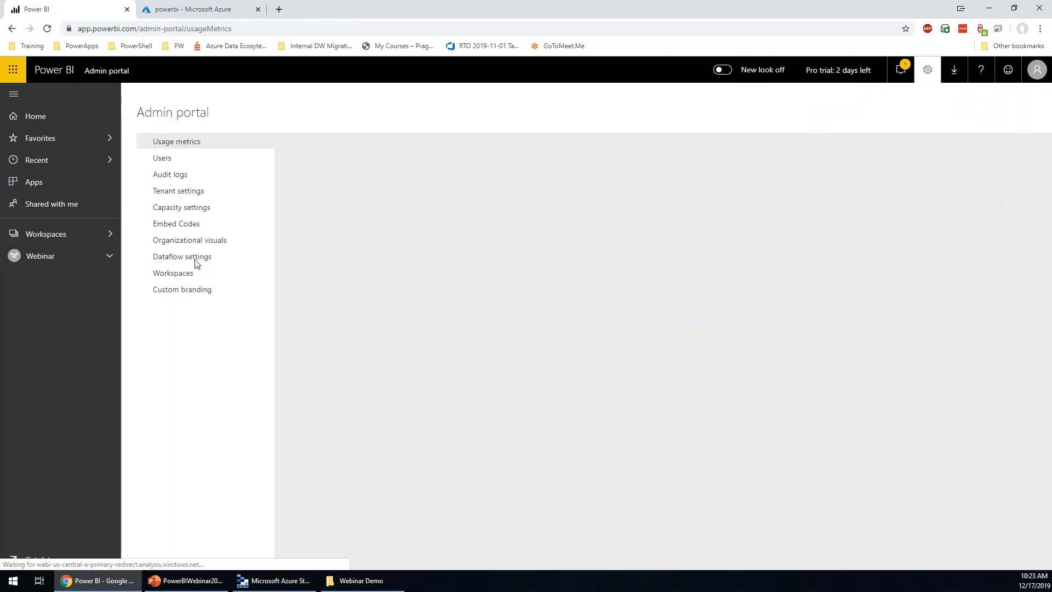
left_click(196, 262)
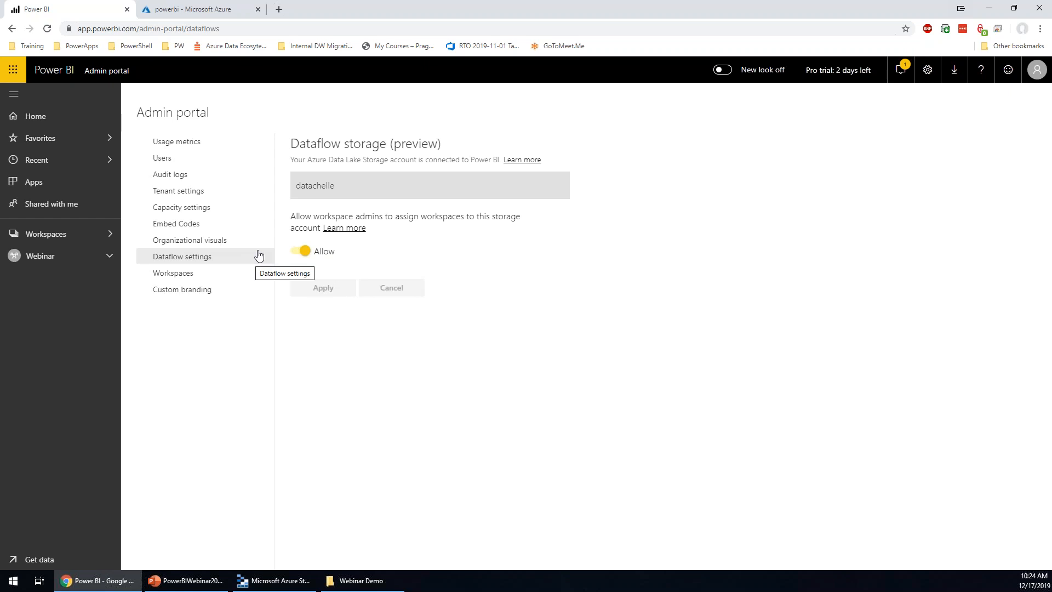
Switch to the Webinar Demo project in Visual Studio Code and examine the rows of FebSales.csv and JanSales.csv
left_click(302, 582)
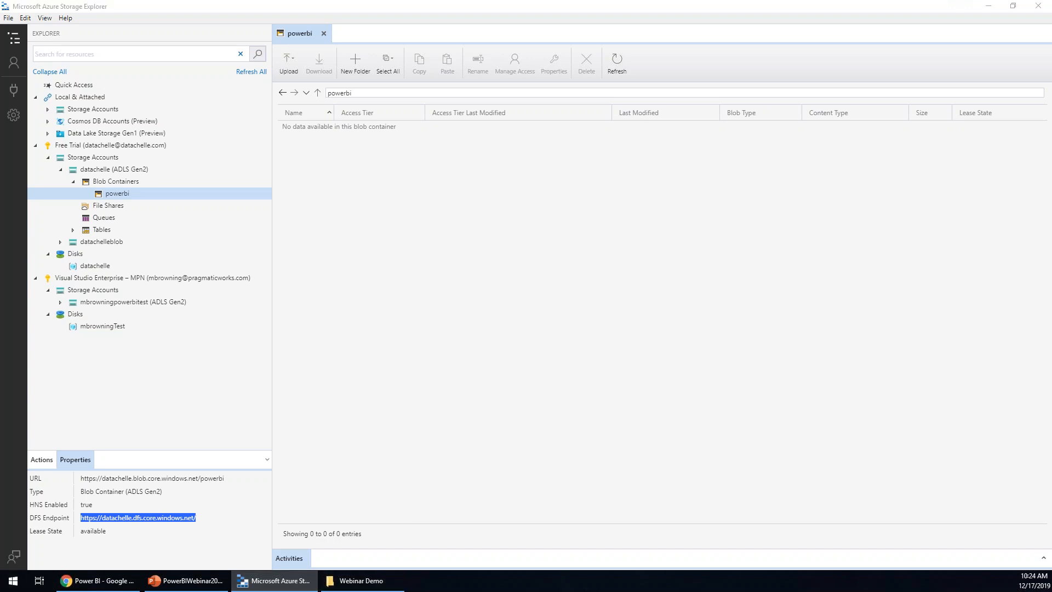
left_click_drag(298, 18, 535, 107)
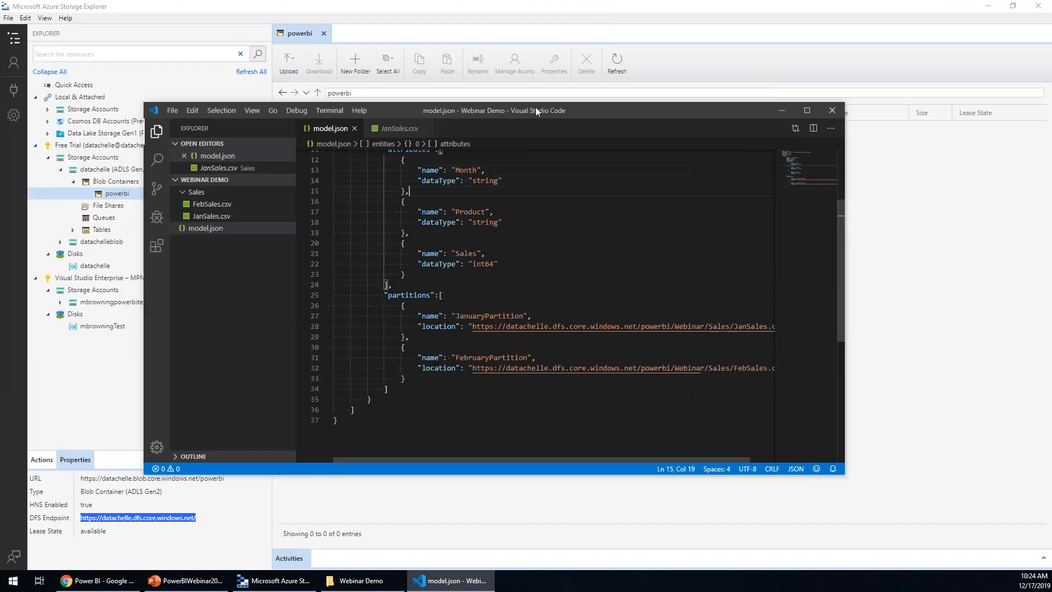
left_click(807, 111)
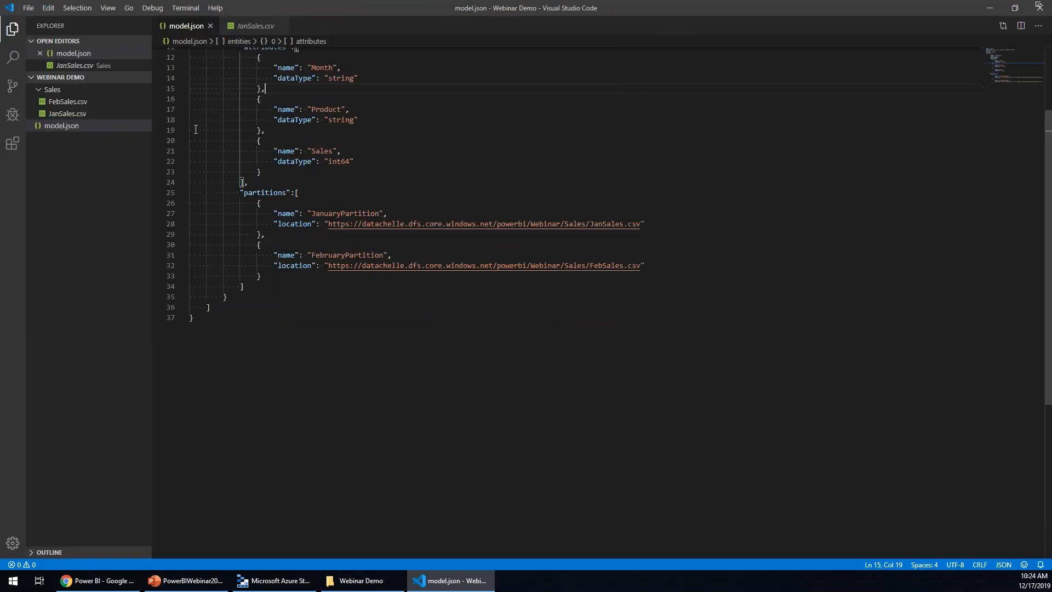
left_click(68, 101)
left_click(299, 123)
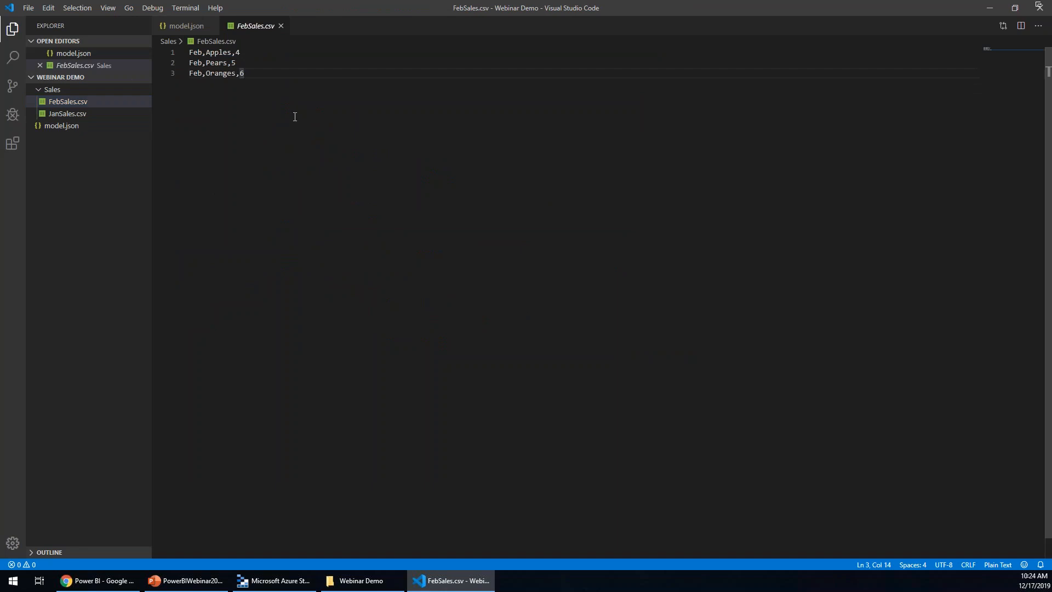
left_click(198, 52)
left_click(217, 52)
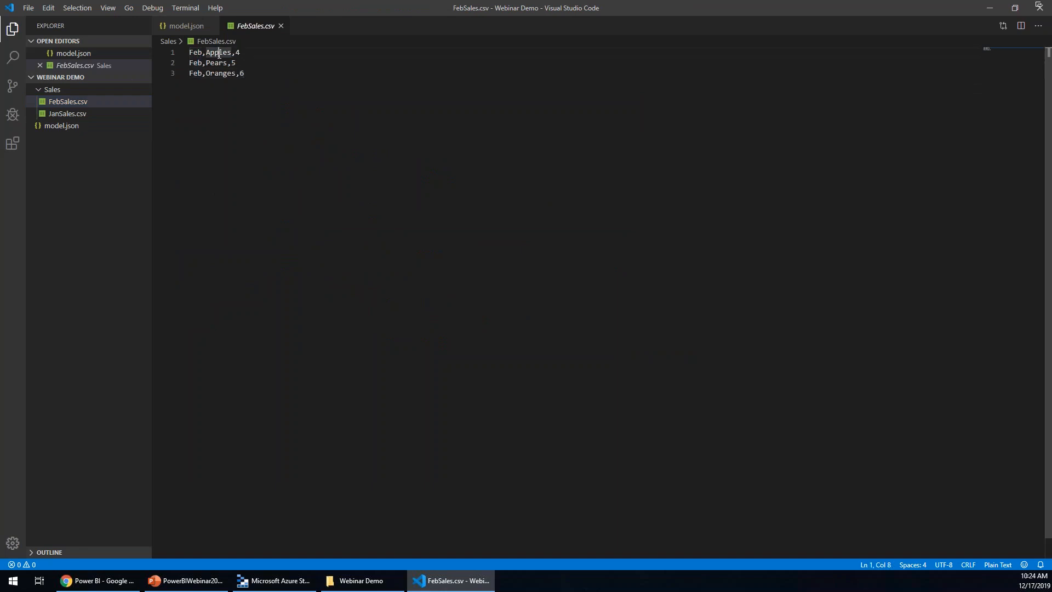
left_click(237, 53)
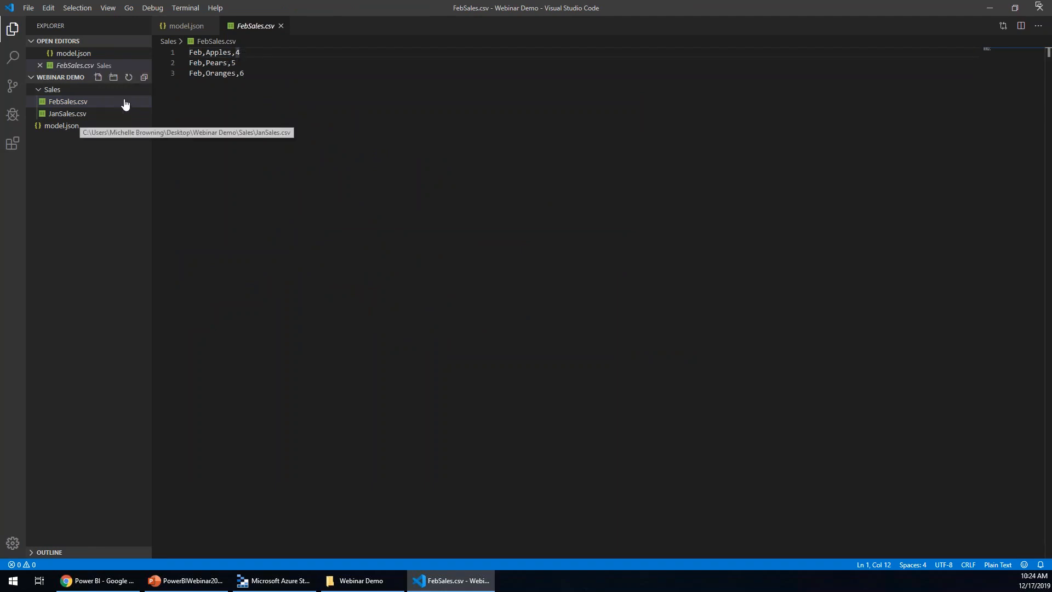
left_click(67, 114)
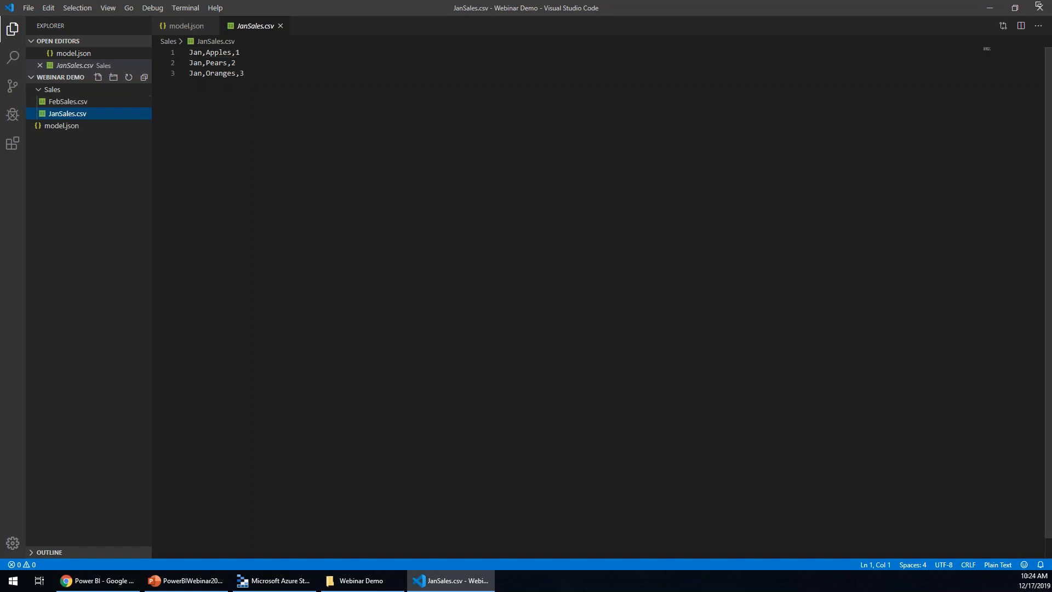
Open model.json and examine the Sales entity's attributes and its partition definitions, particularly JanuaryPartition
left_click(63, 126)
scroll(387, 358, "up", 3)
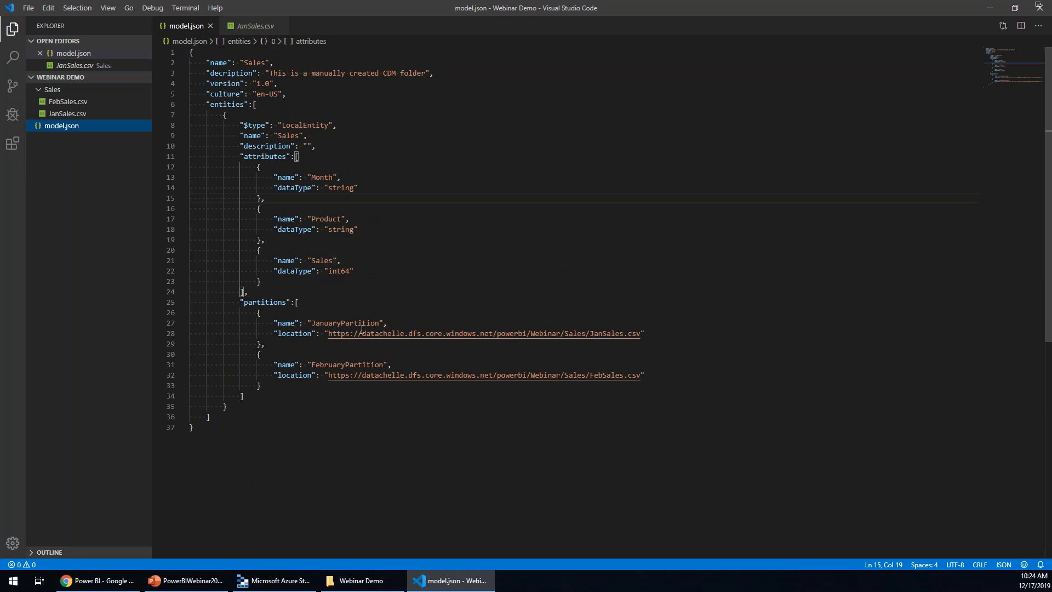
double_click(339, 323)
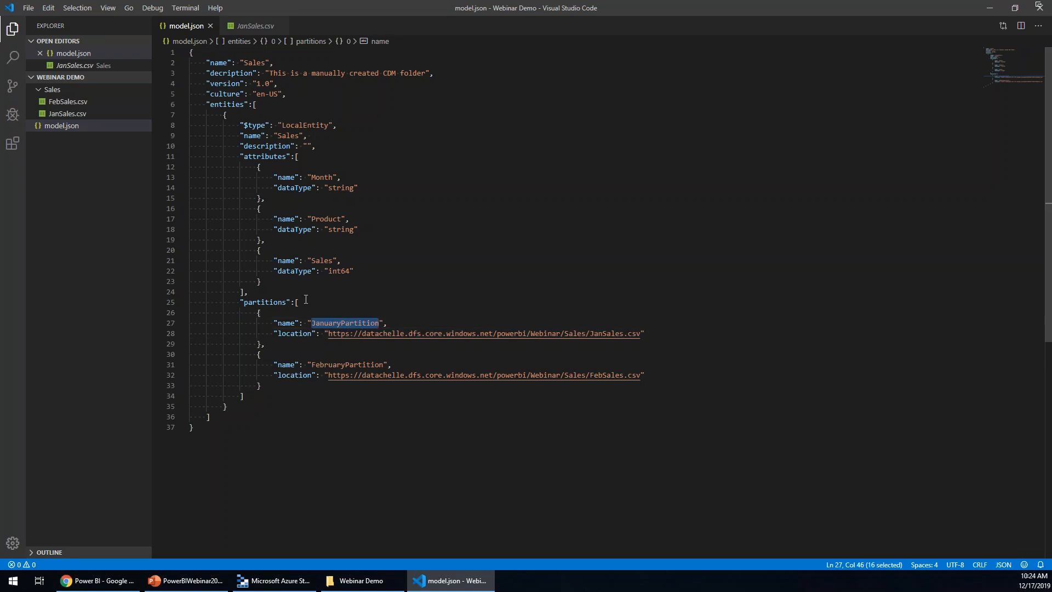
left_click(342, 343)
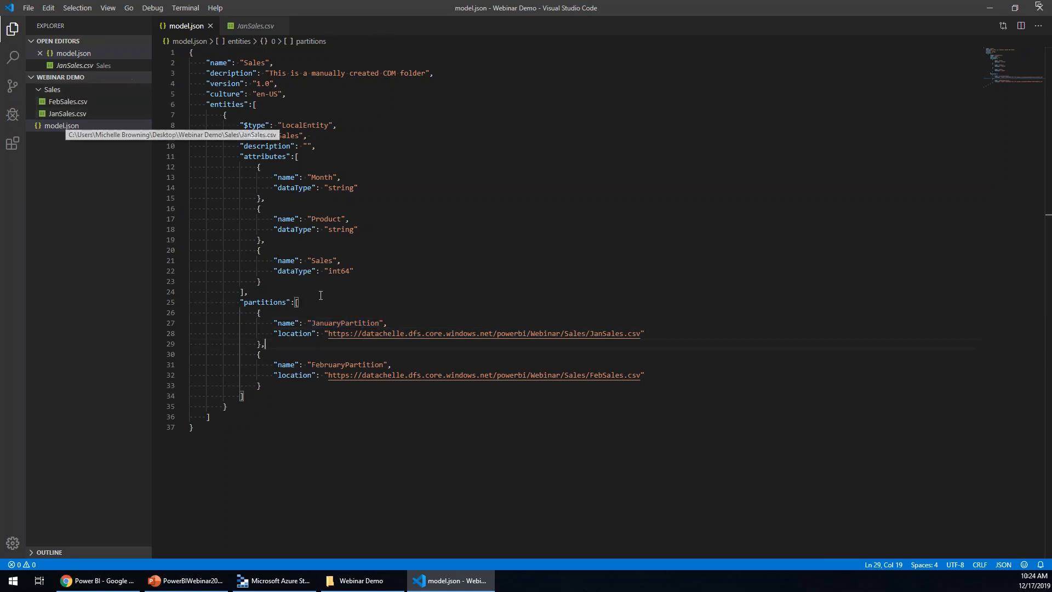
left_click(331, 322)
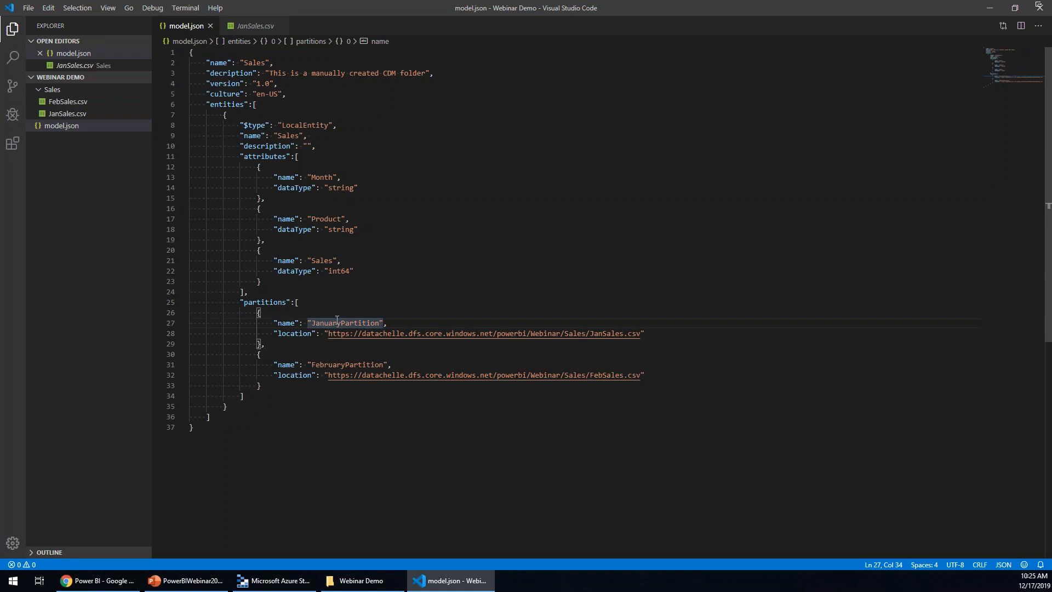
Examine JanuaryPartition's location URL part by part: the storage endpoint, the powerbi container and the Webinar folder
left_click(650, 333)
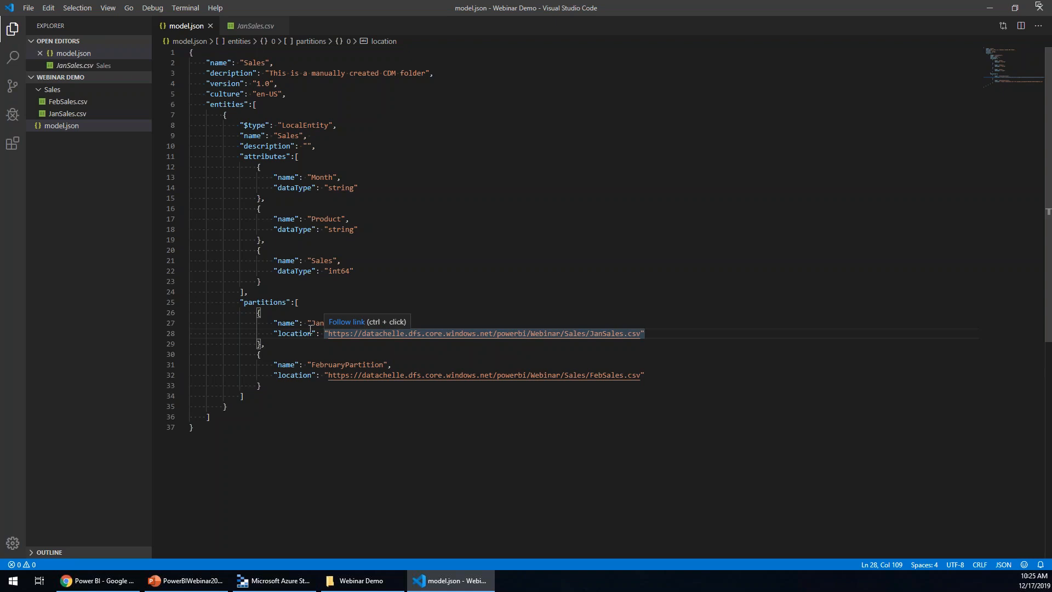
left_click_drag(329, 333, 494, 333)
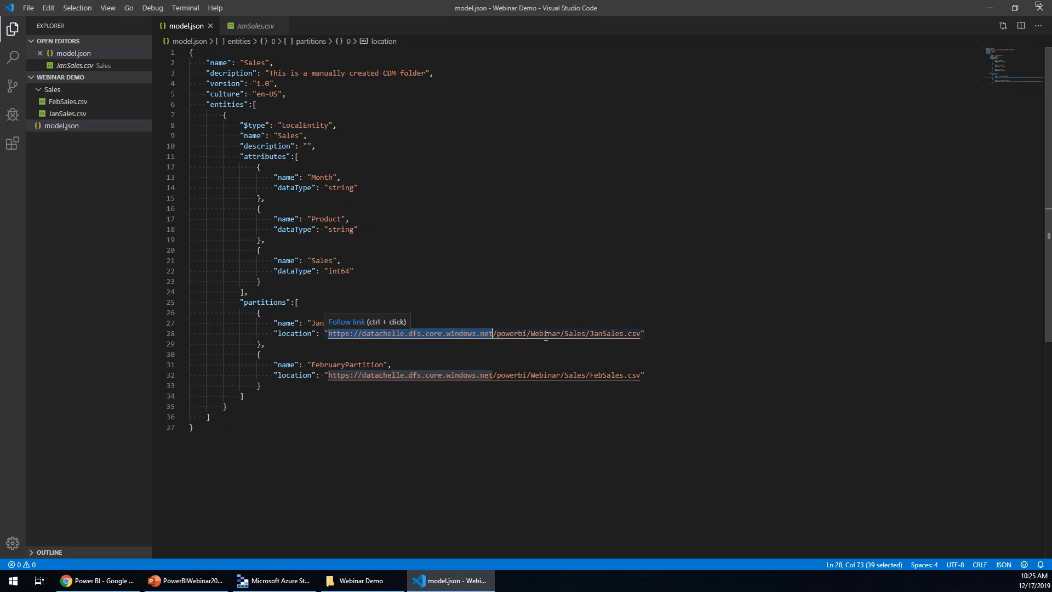
left_click(495, 335)
double_click(504, 335)
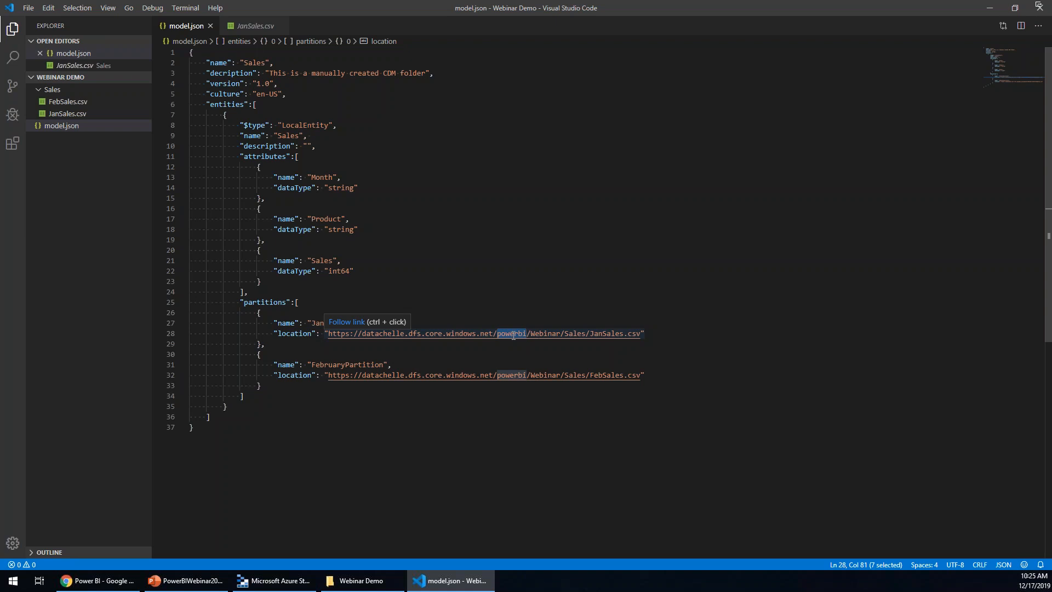
left_click(529, 334)
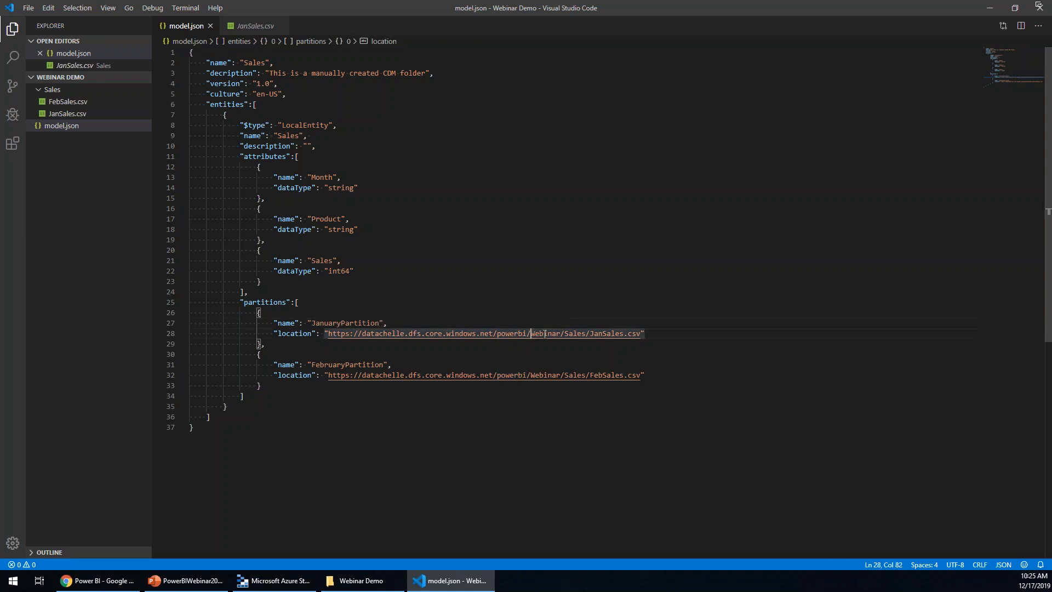
left_click_drag(530, 334, 559, 334)
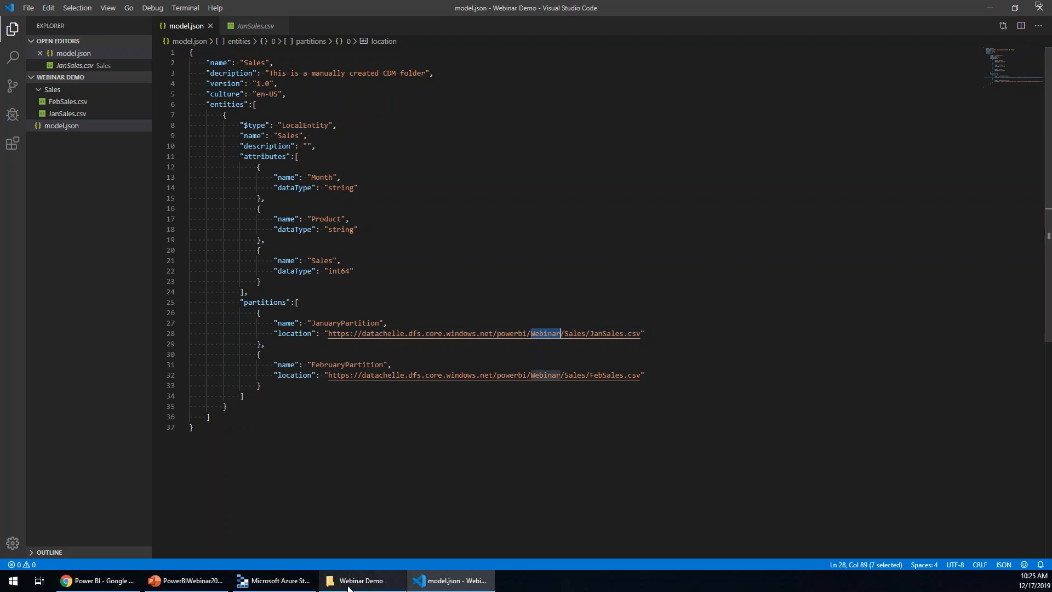
Switch to Azure Storage Explorer, create a folder named Webinar in the powerbi container and open it
left_click(282, 584)
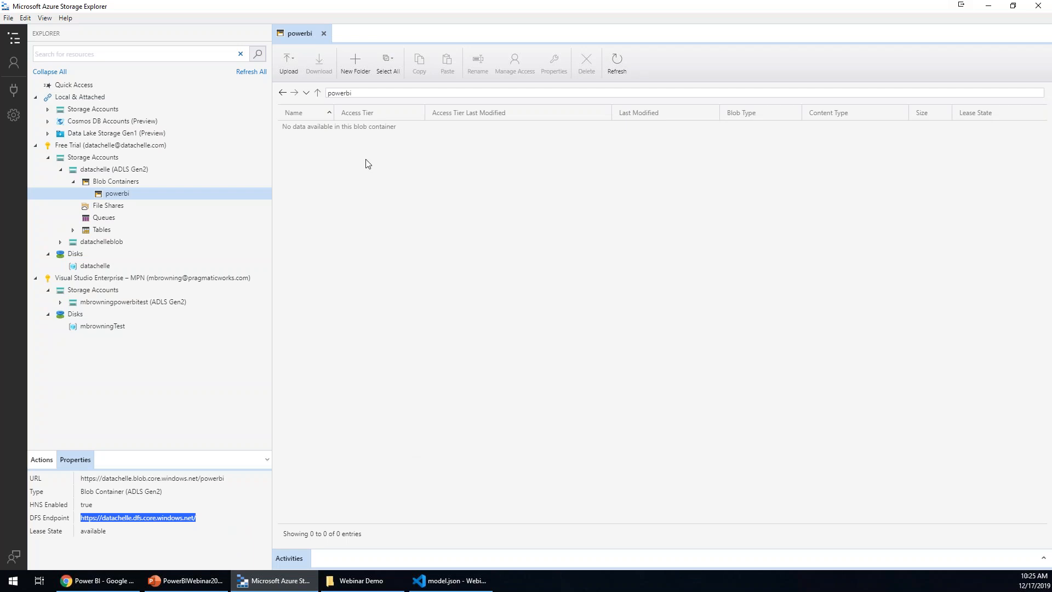
left_click(152, 193)
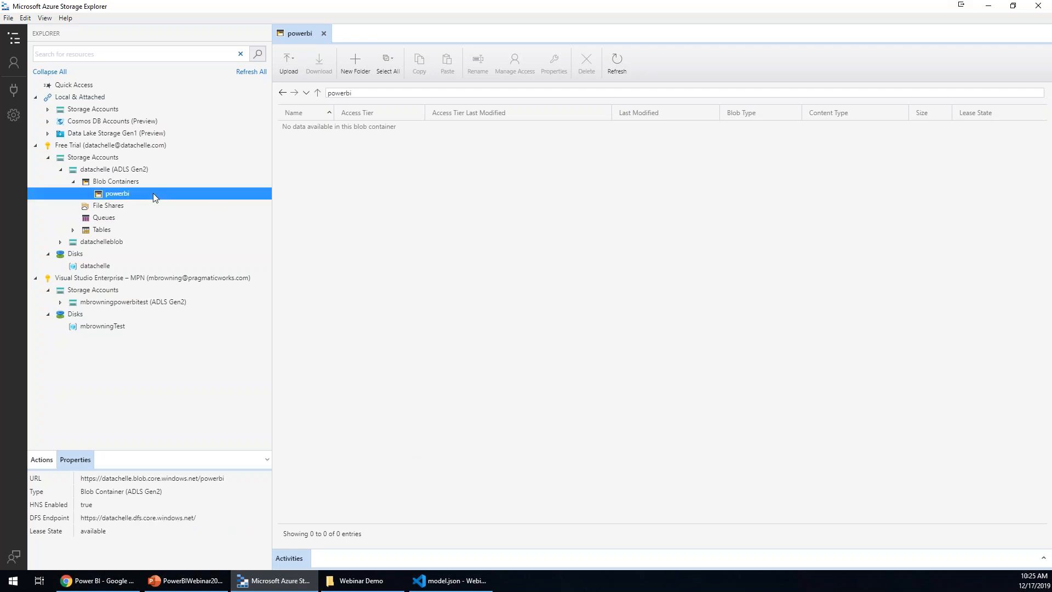
left_click(418, 164)
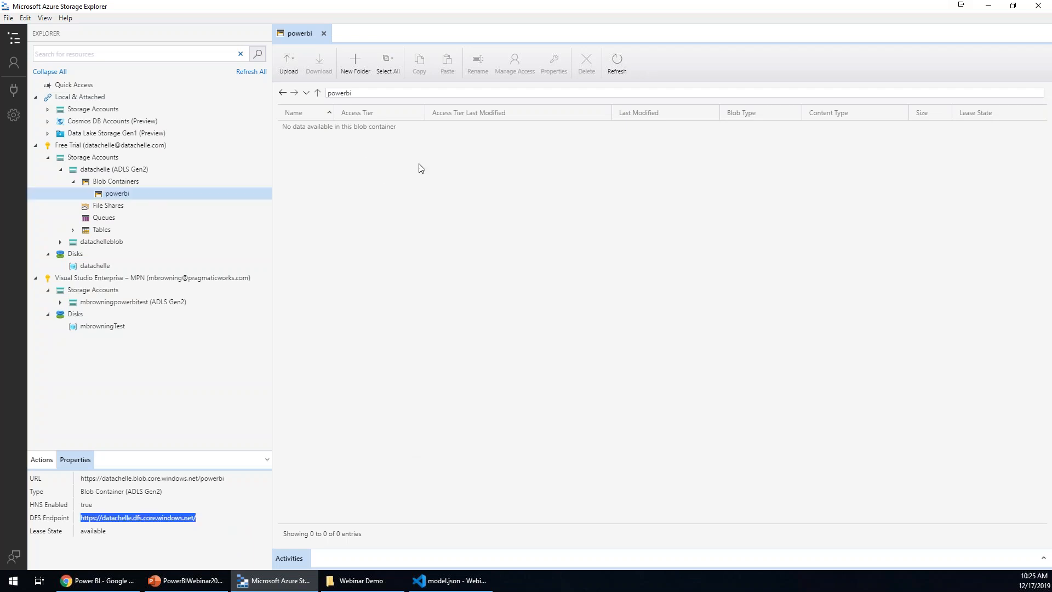
left_click(355, 61)
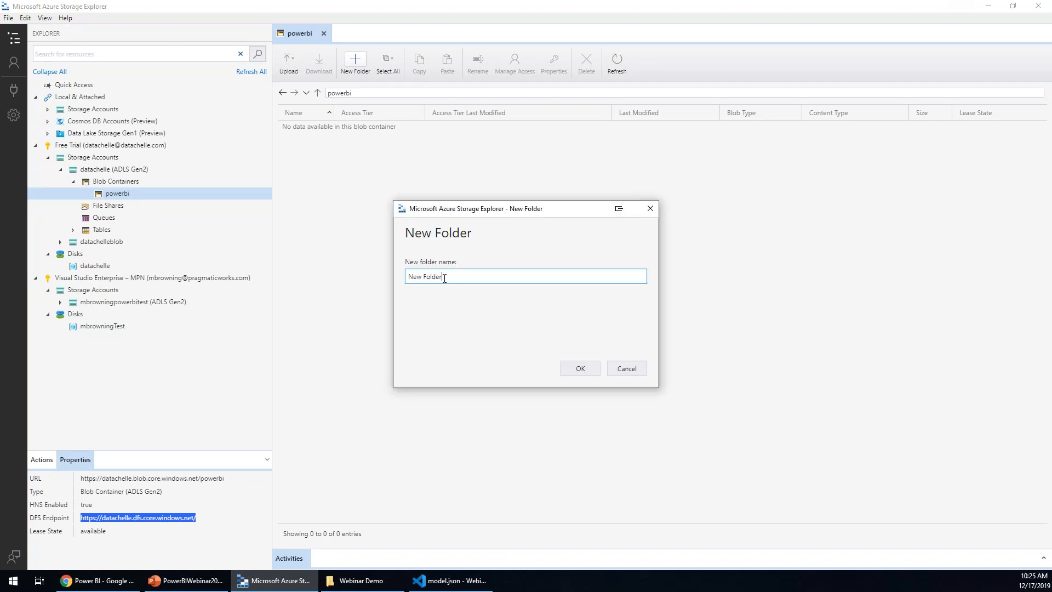
type("Webinar")
left_click(568, 368)
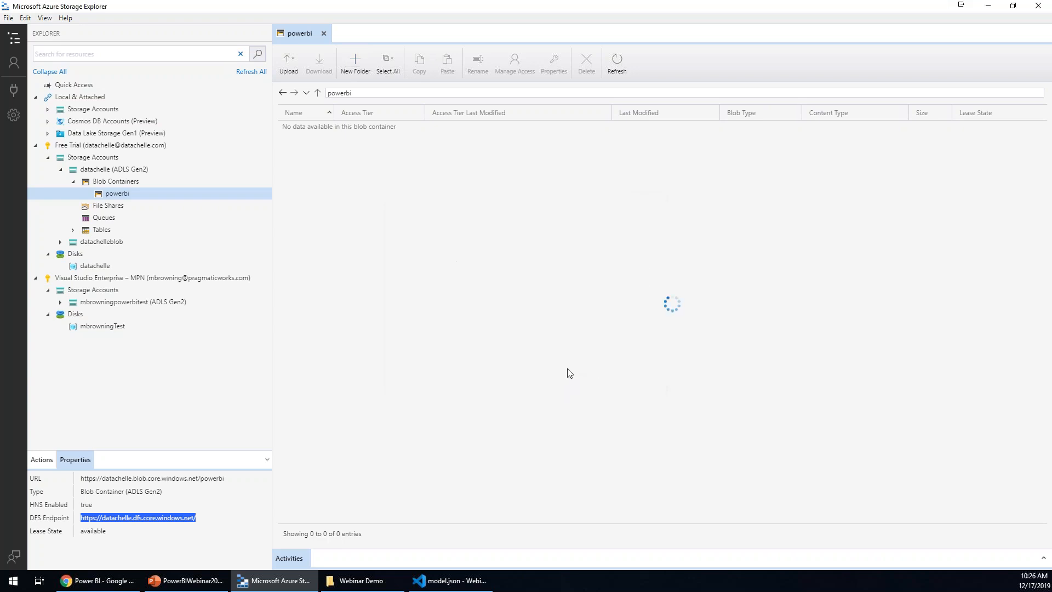
double_click(319, 123)
Upload the Sales folder and model.json from the local Webinar Demo folder into the container's Webinar folder
left_click(376, 581)
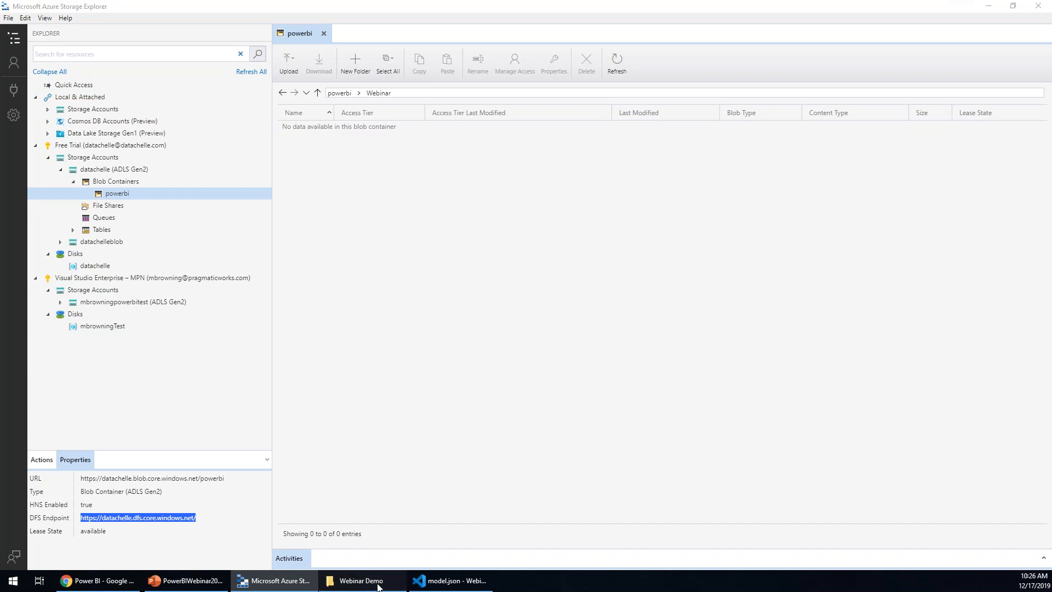
double_click(760, 100)
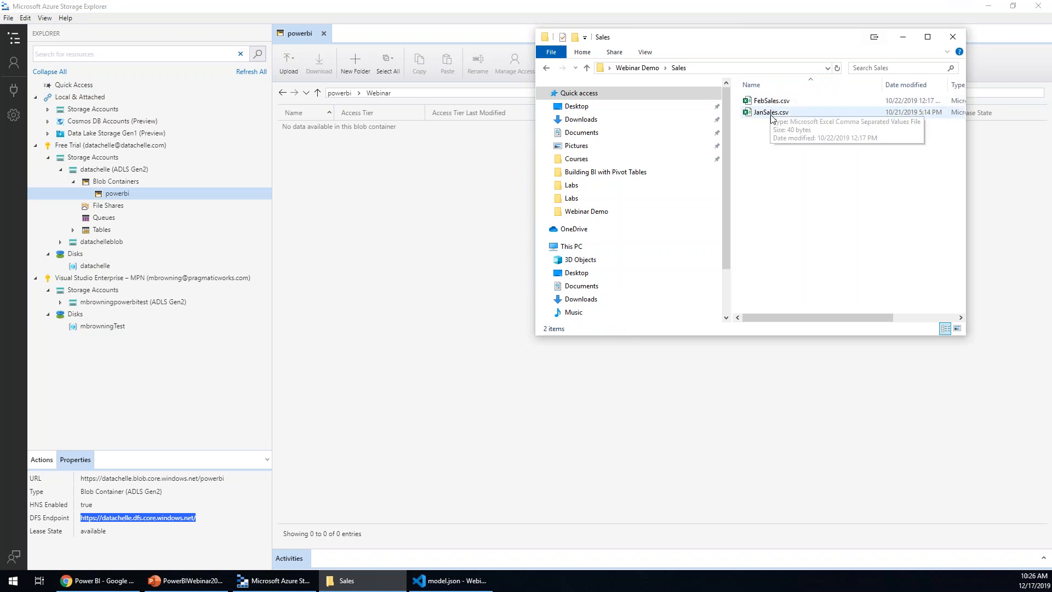
left_click(662, 71)
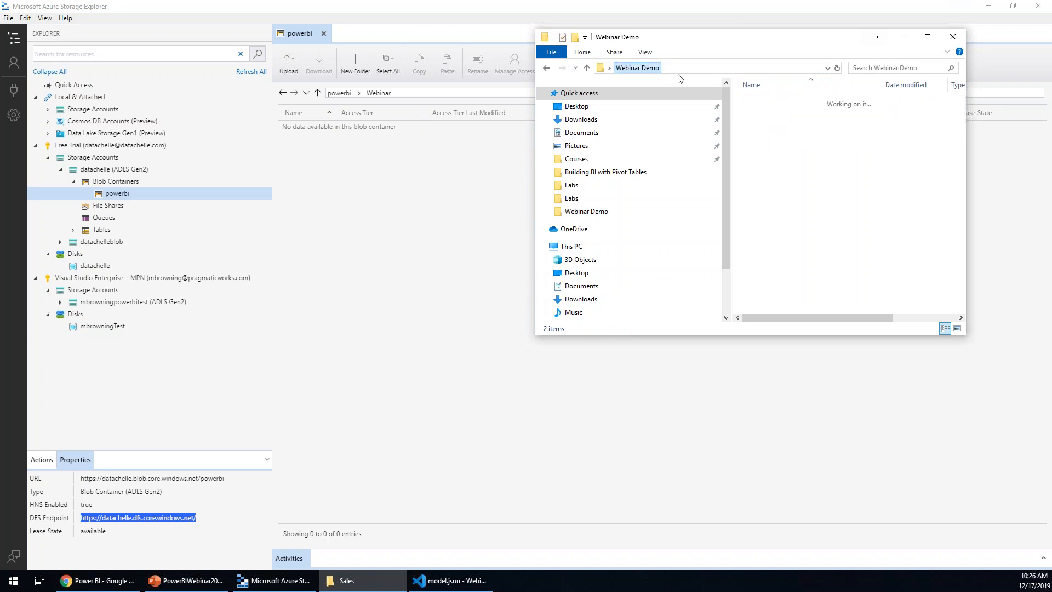
left_click(768, 146)
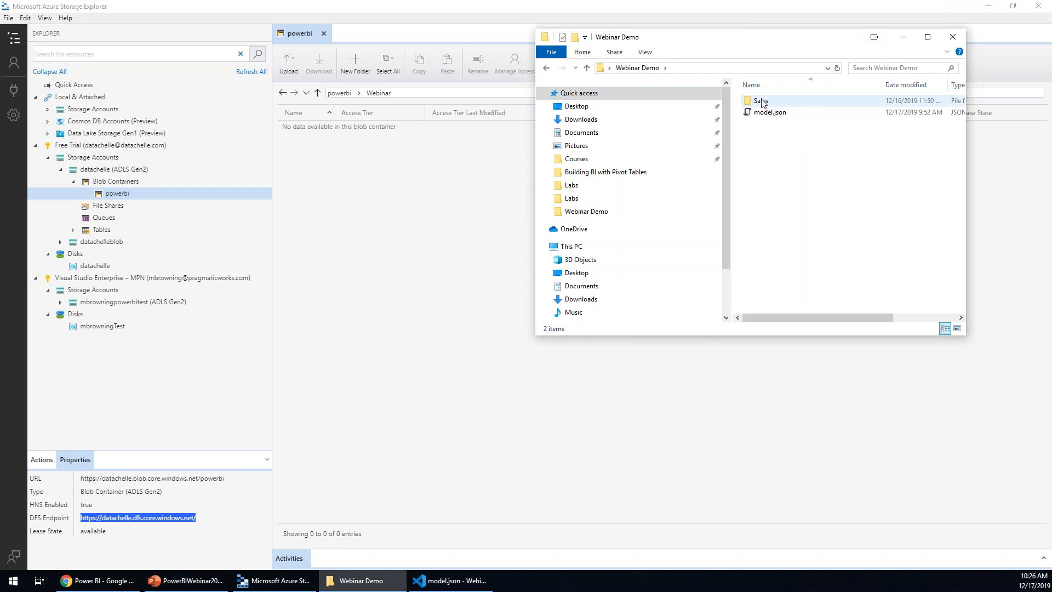
left_click(761, 115)
left_click_drag(813, 157, 396, 189)
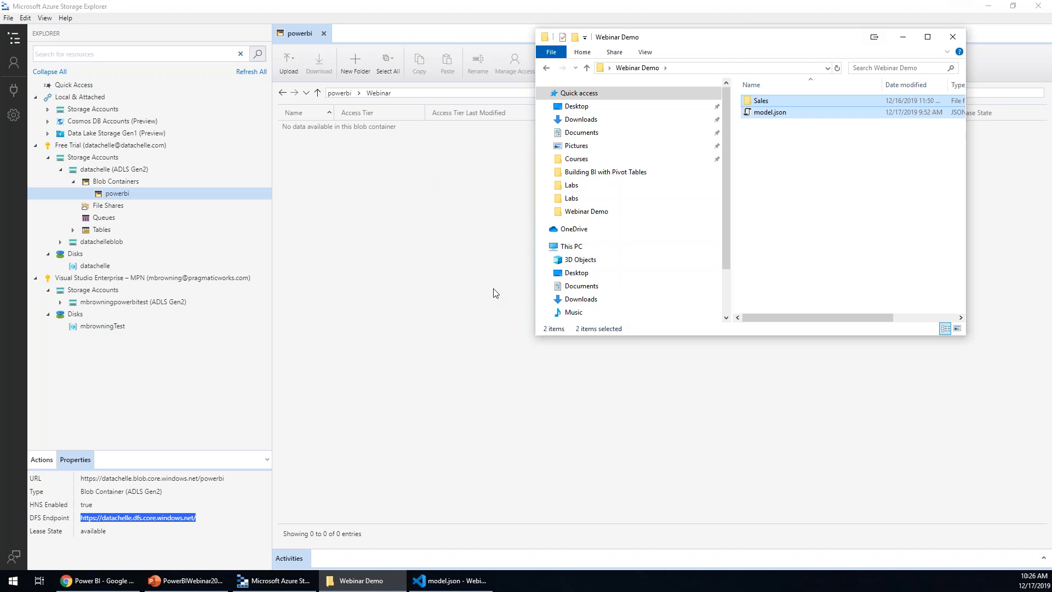
left_click(493, 293)
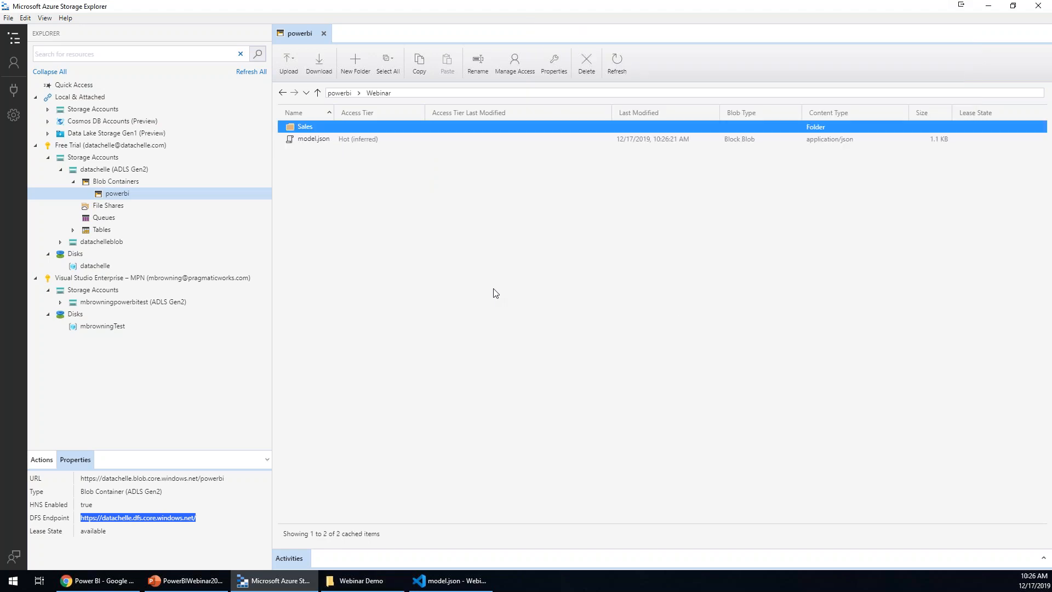
left_click(494, 289)
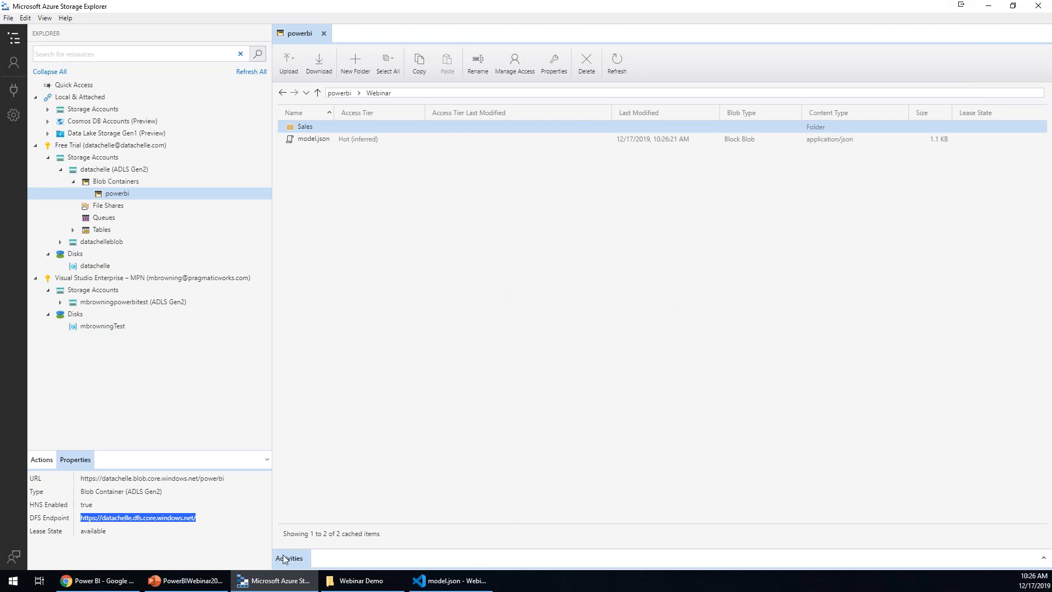
Switch to Power BI, open the Webinar workspace, skip its welcome page and start a new dataflow
left_click(112, 588)
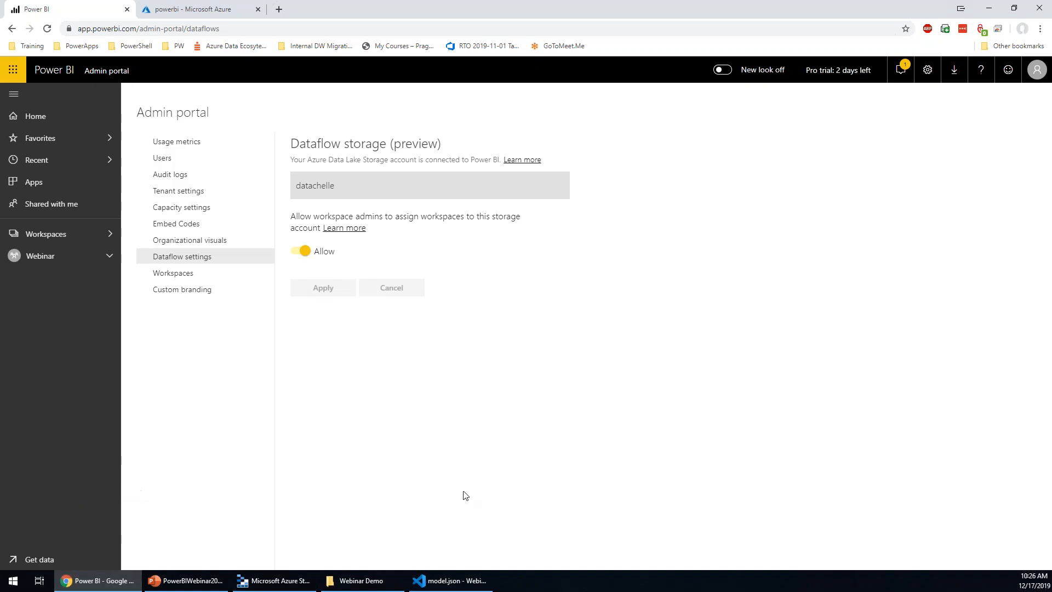
left_click(66, 258)
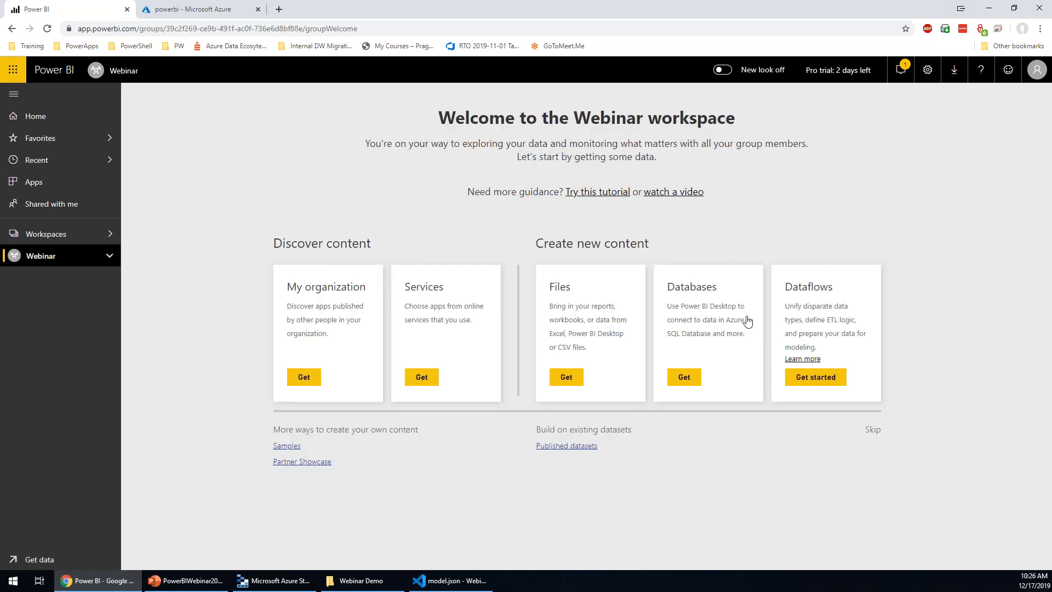
left_click(871, 431)
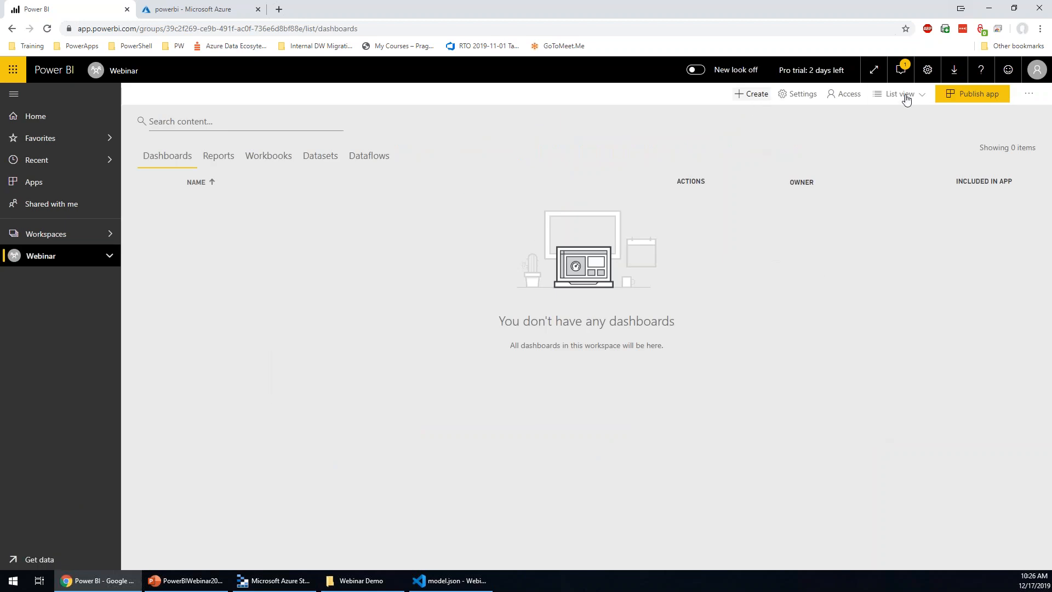
left_click(752, 96)
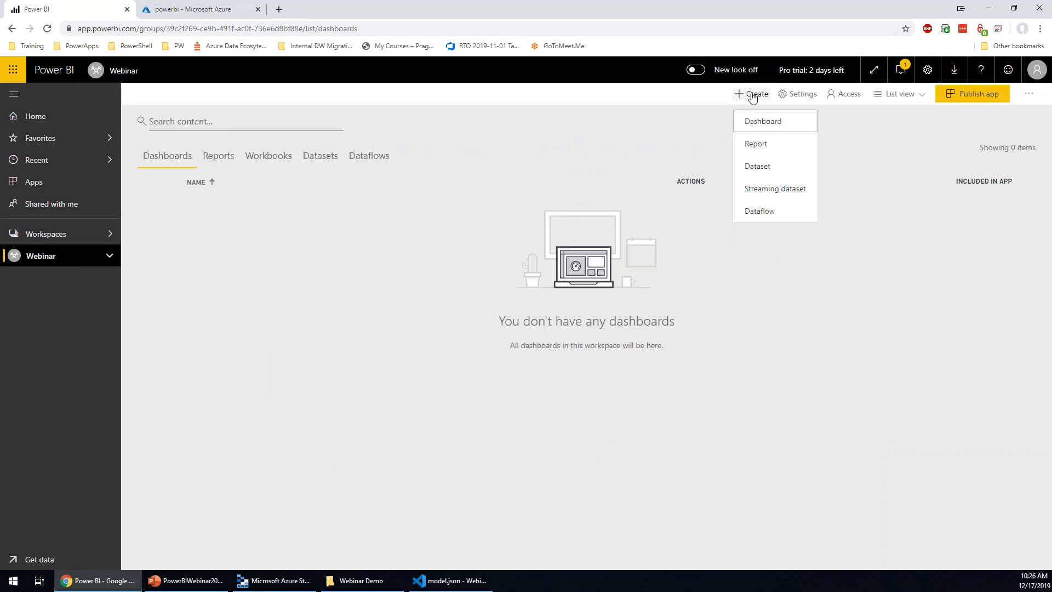
left_click(772, 211)
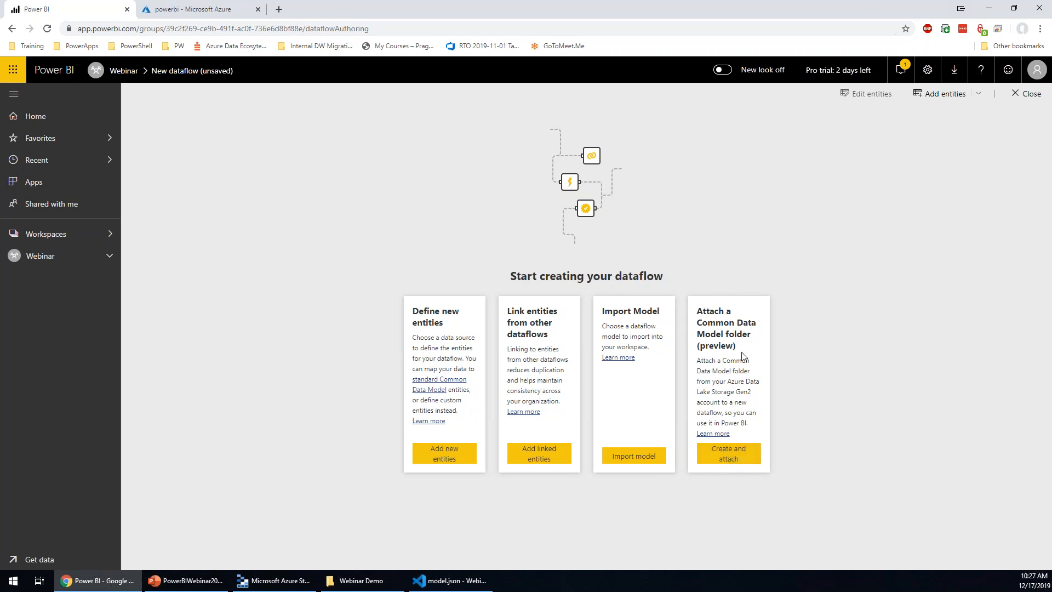
Start attaching a Common Data Model folder and name the new dataflow Sales
left_click(745, 459)
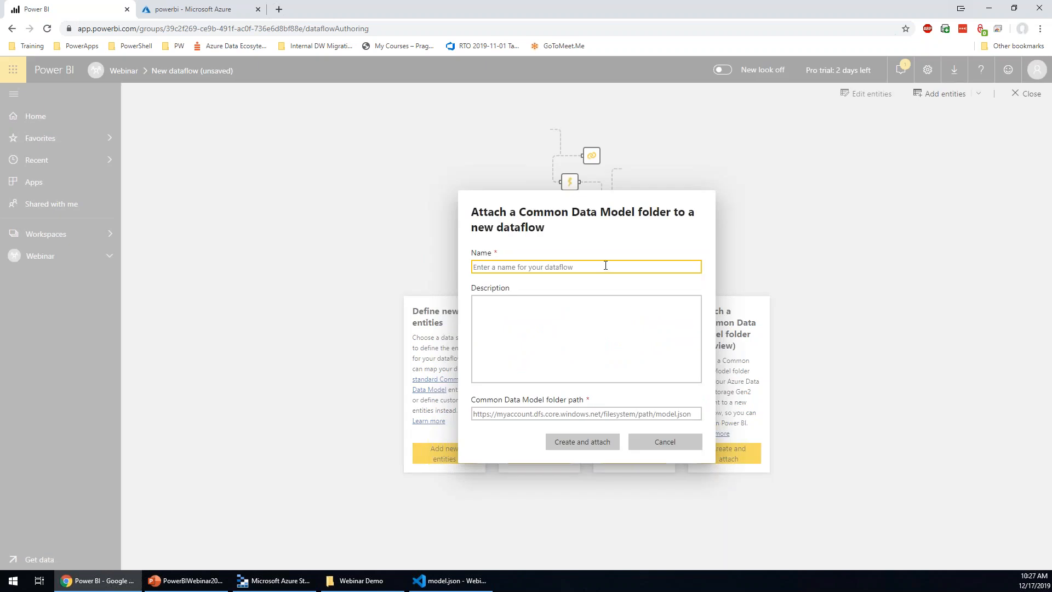
type("Sales")
left_click(600, 412)
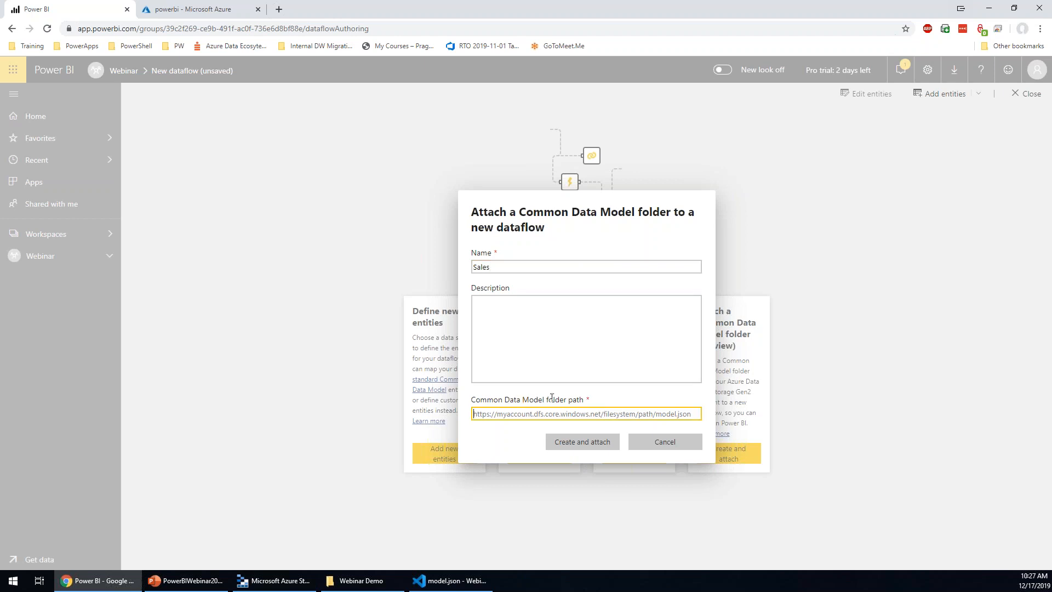
Copy the powerbi container's DFS endpoint in Azure Storage Explorer and paste it into Power BI as the Common Data Model folder path
left_click(263, 589)
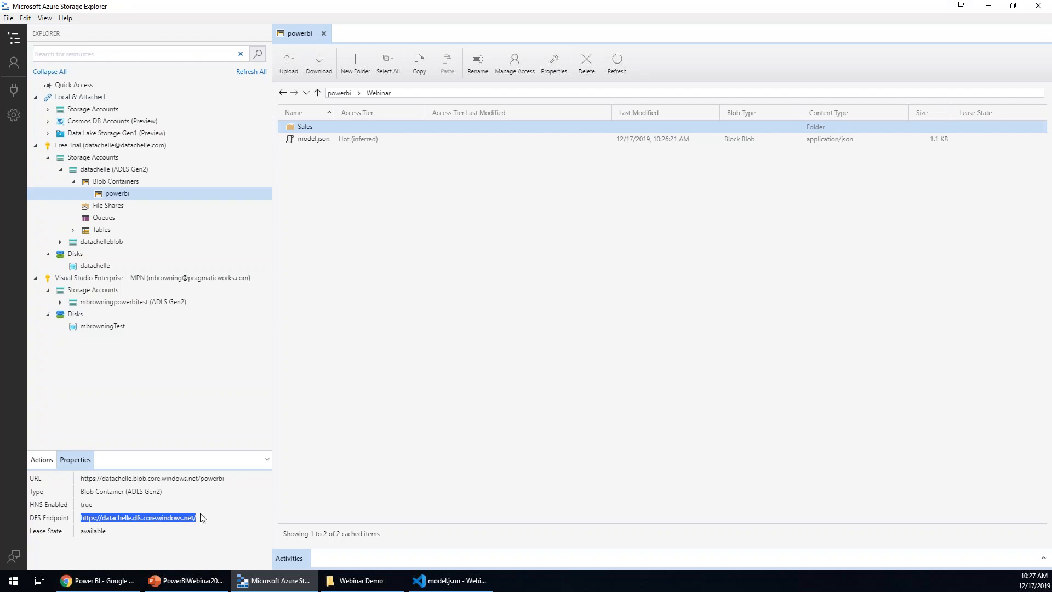
left_click(123, 520)
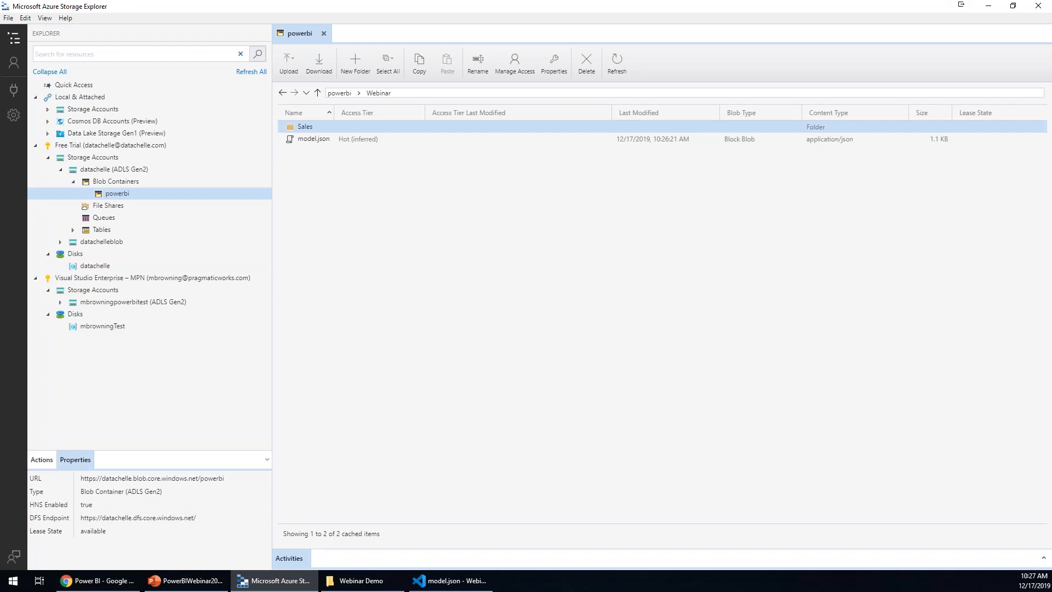
left_click_drag(81, 517, 210, 521)
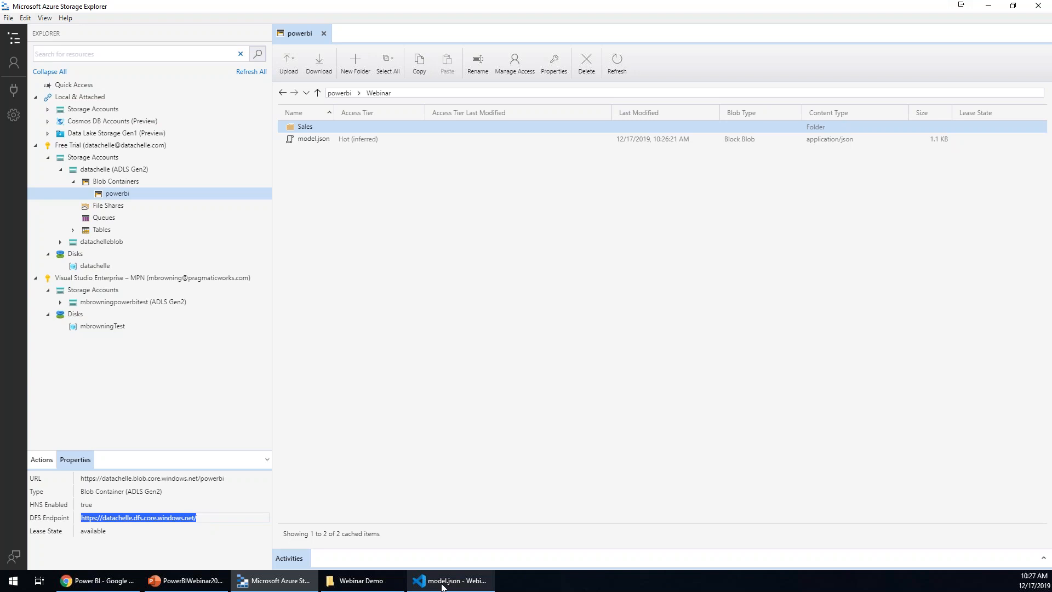
mouse_move(328, 589)
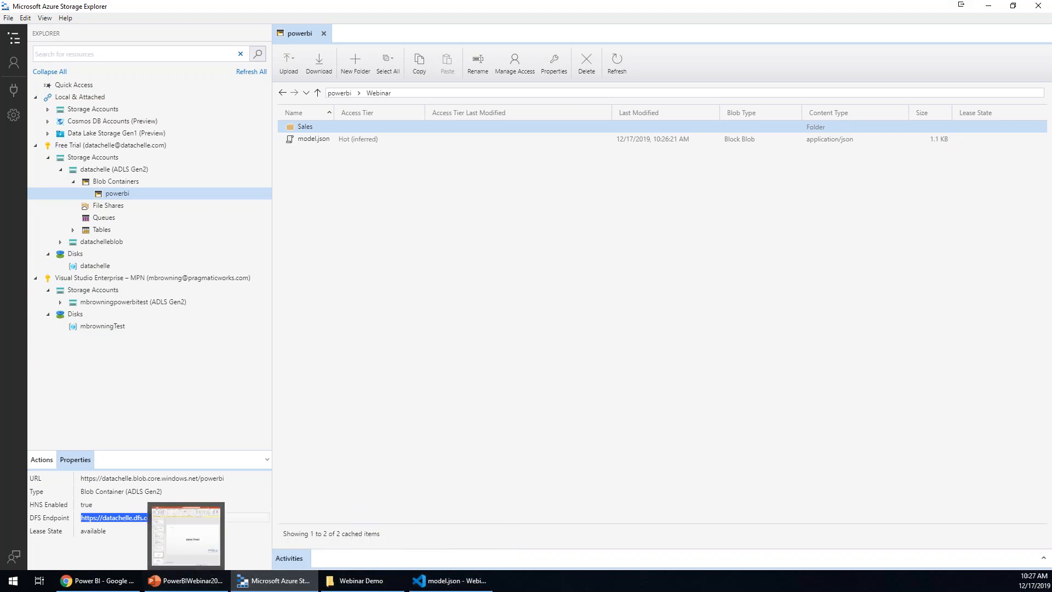
left_click(99, 581)
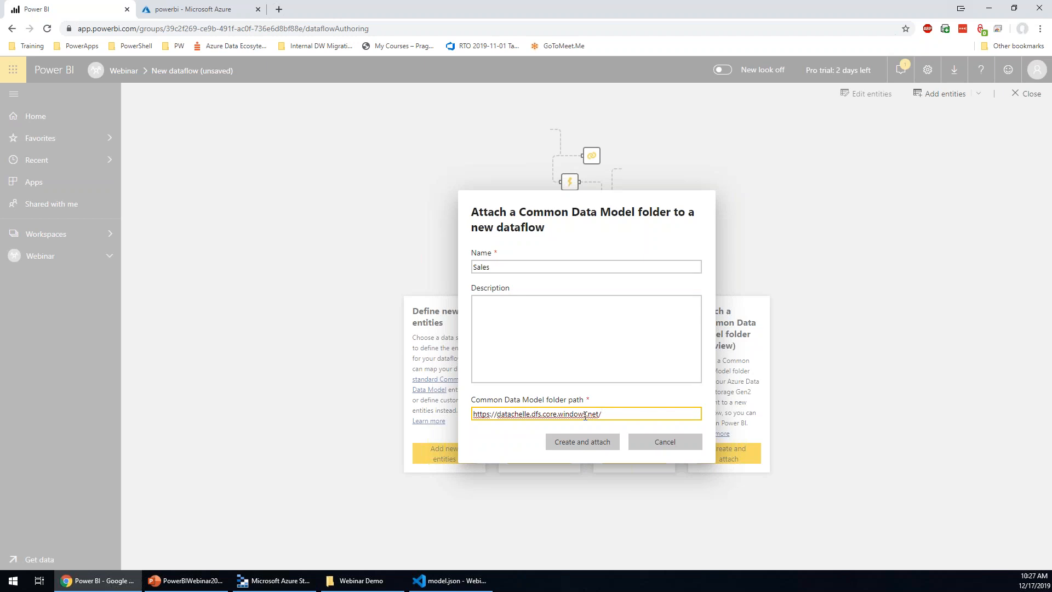
Complete the folder path with powerbi/Webinar/model.json after the endpoint, then create and attach the dataflow
type("powerbi/Webinar/mon")
key("BackSpace")
type("del.jj")
key("BackSpace")
type("son")
left_click(570, 445)
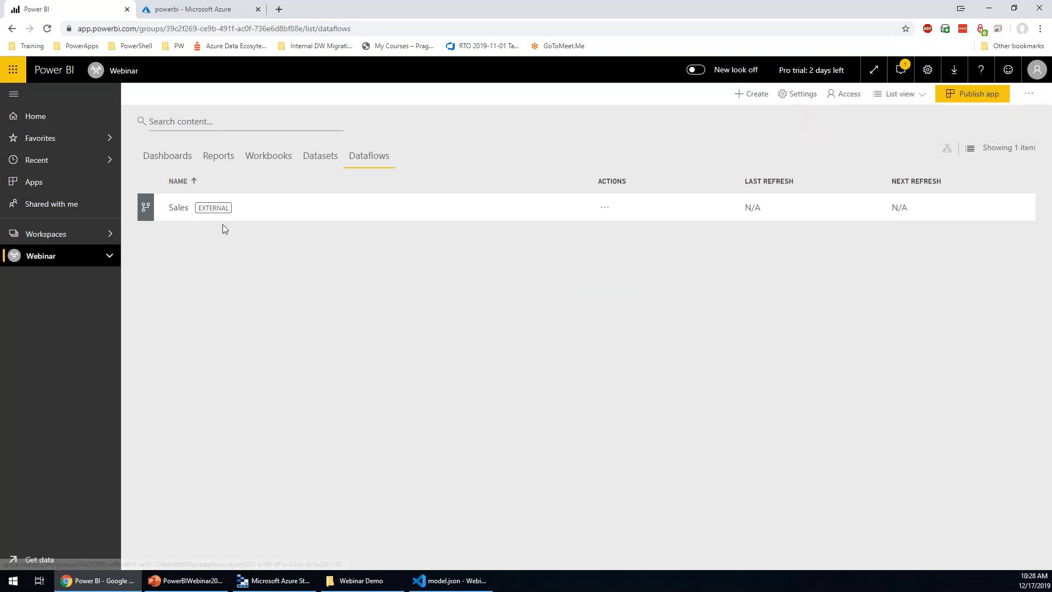
Try to open the external Sales dataflow for editing
left_click(181, 211)
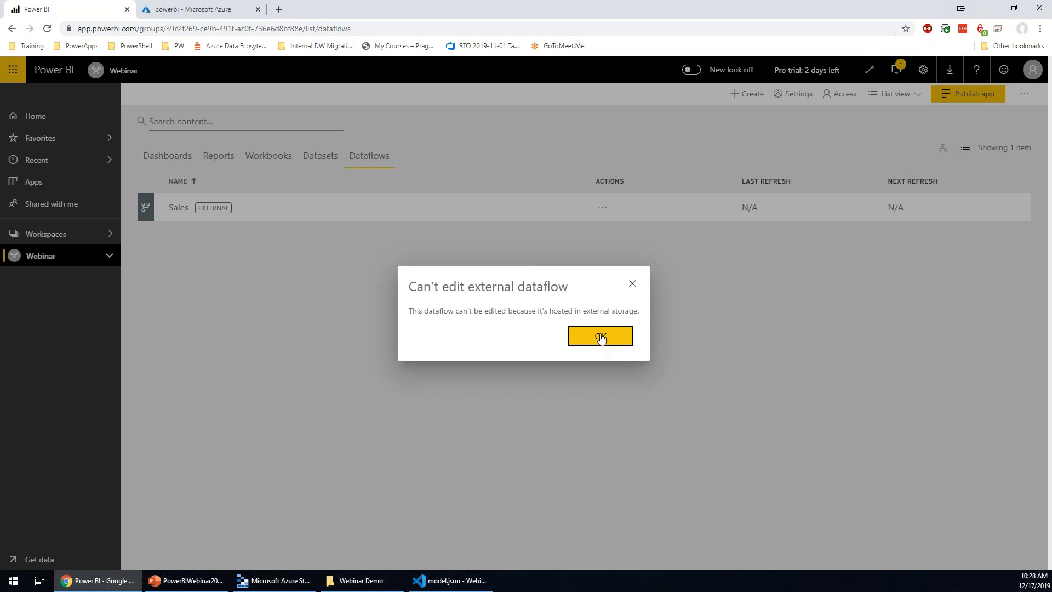
left_click(600, 338)
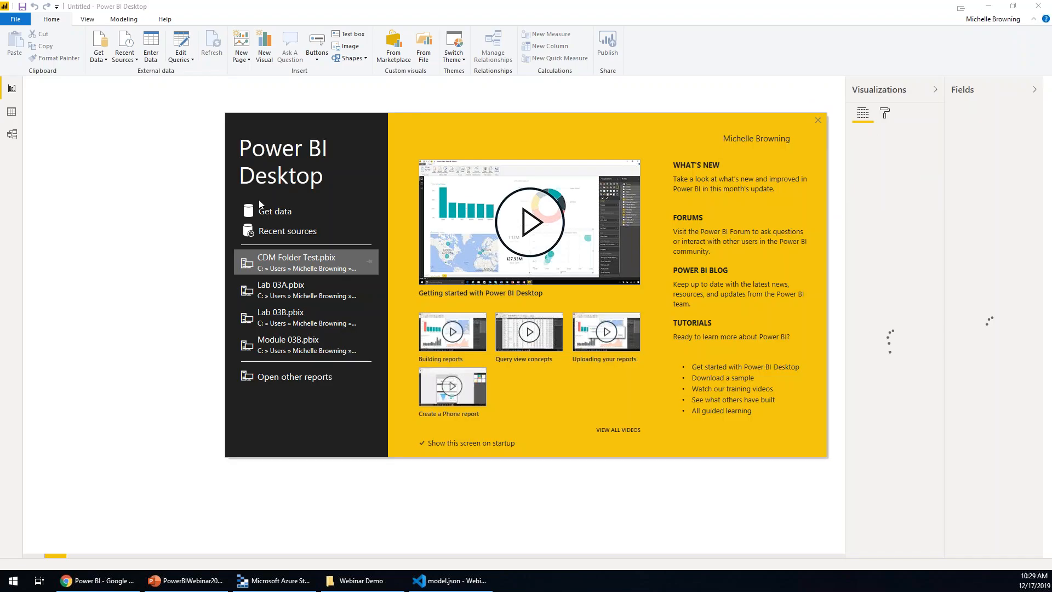
In Power BI Desktop, get data from the Power Platform source Power BI dataflows
left_click(275, 211)
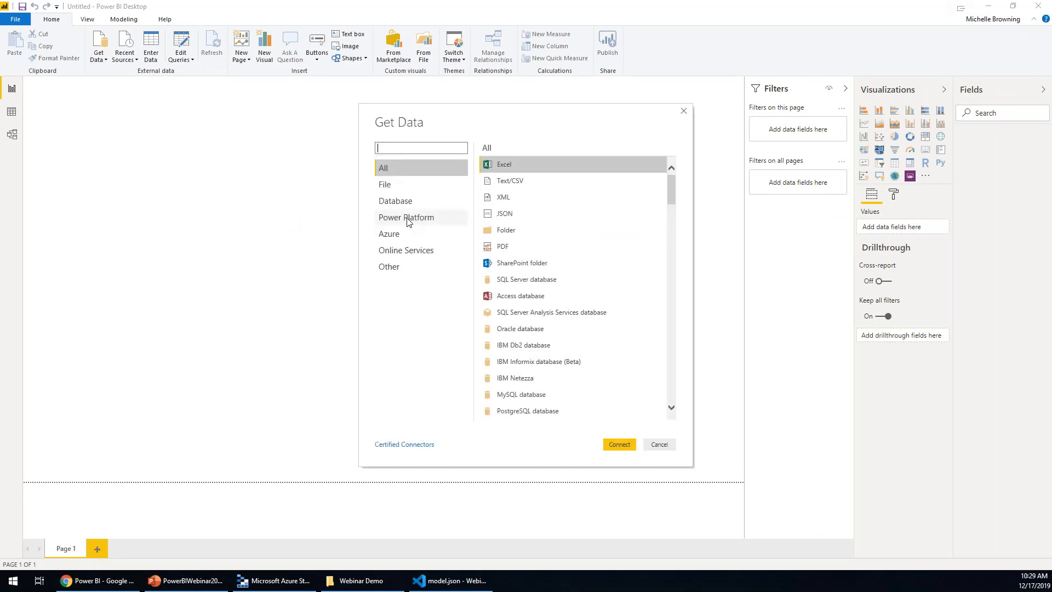
left_click(416, 218)
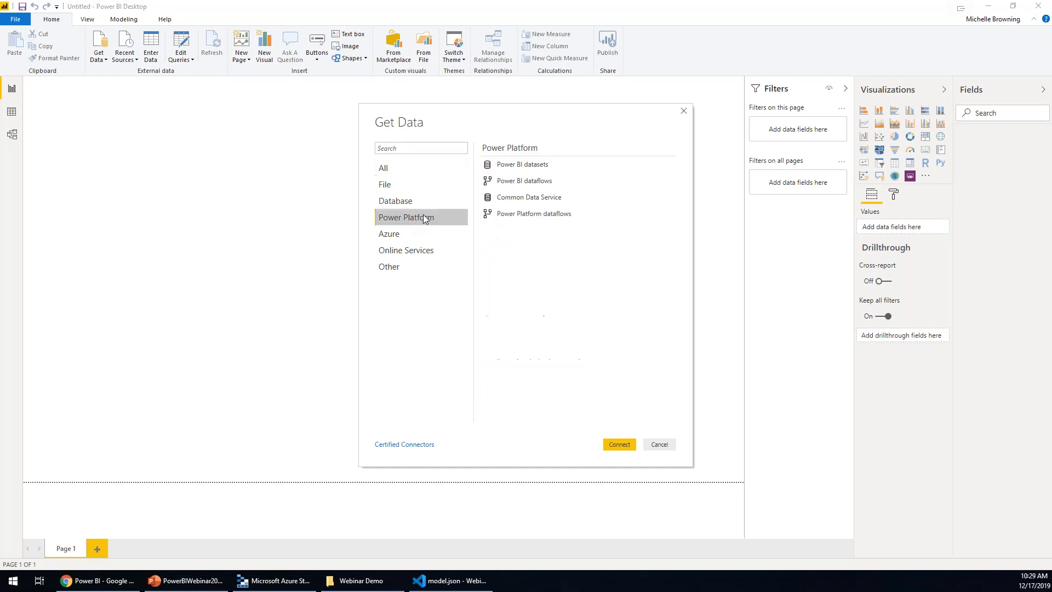
left_click(547, 182)
left_click(616, 445)
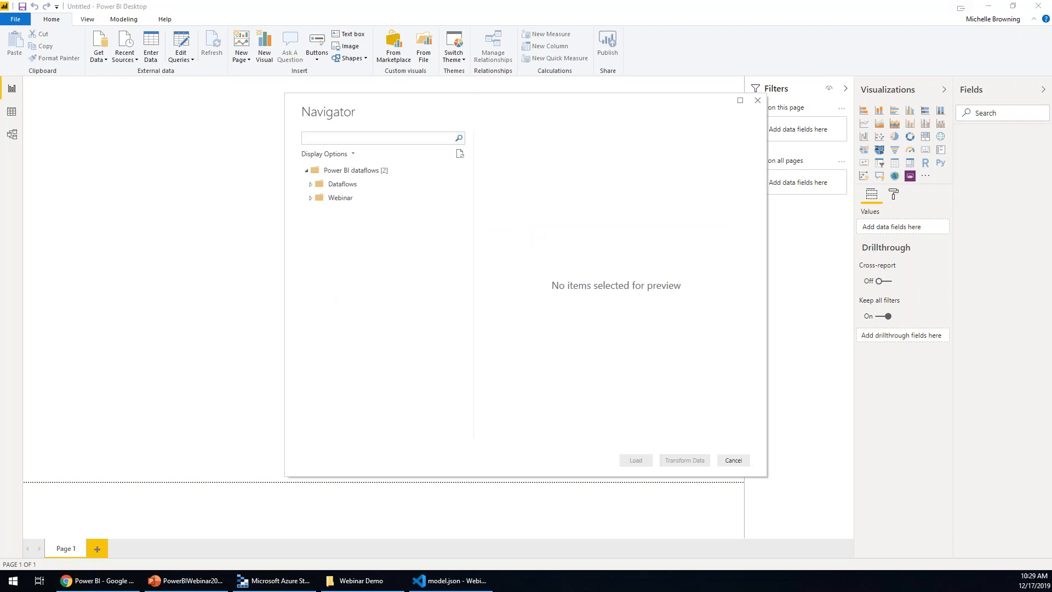
Select the Sales entity from the Webinar workspace's Sales dataflow and open it in Power Query Editor for transformation
left_click(338, 197)
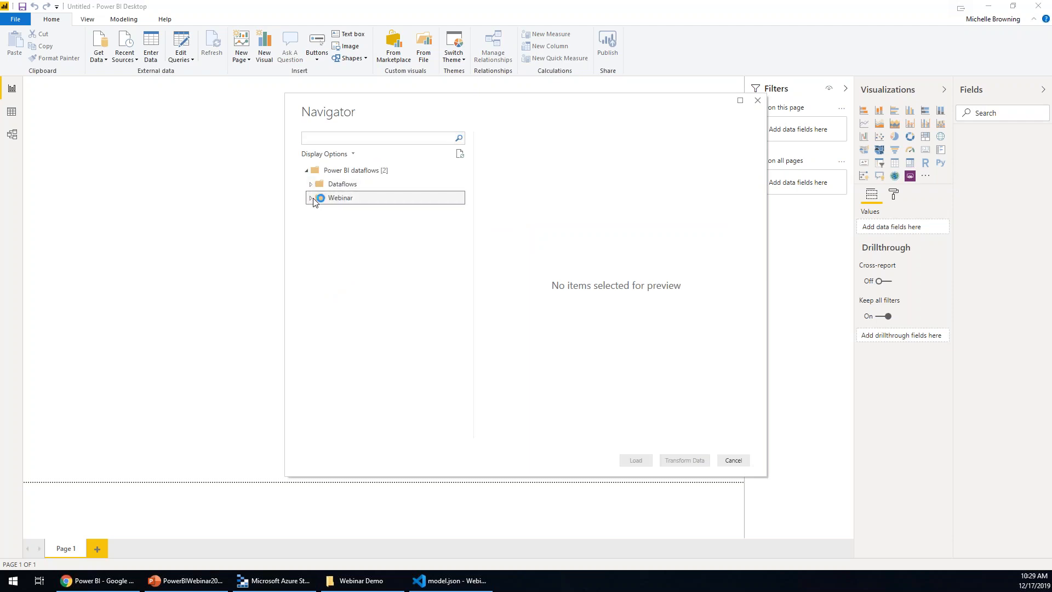
left_click(318, 212)
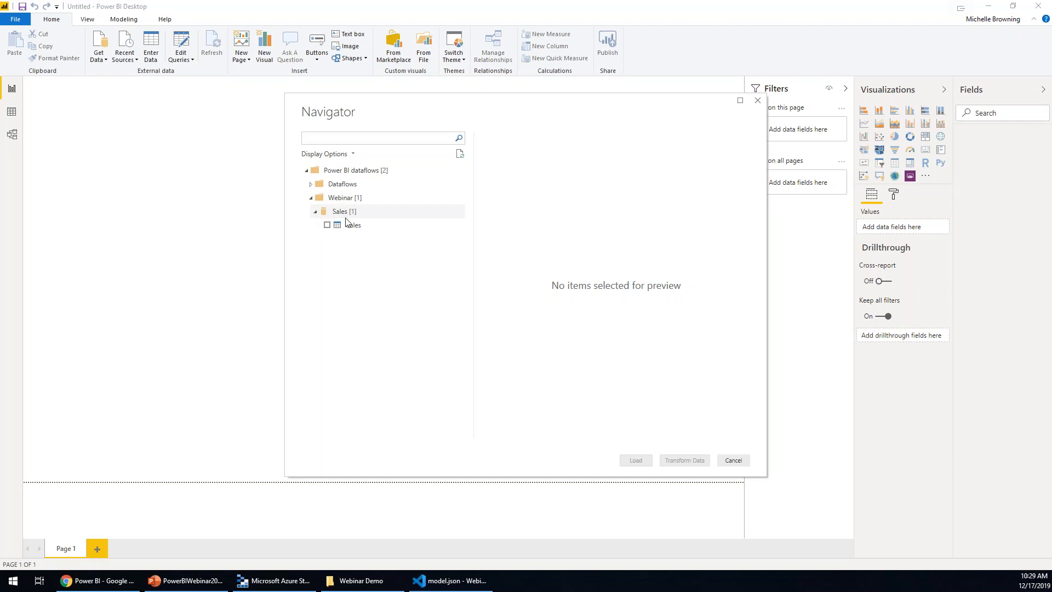
left_click(326, 225)
left_click(327, 225)
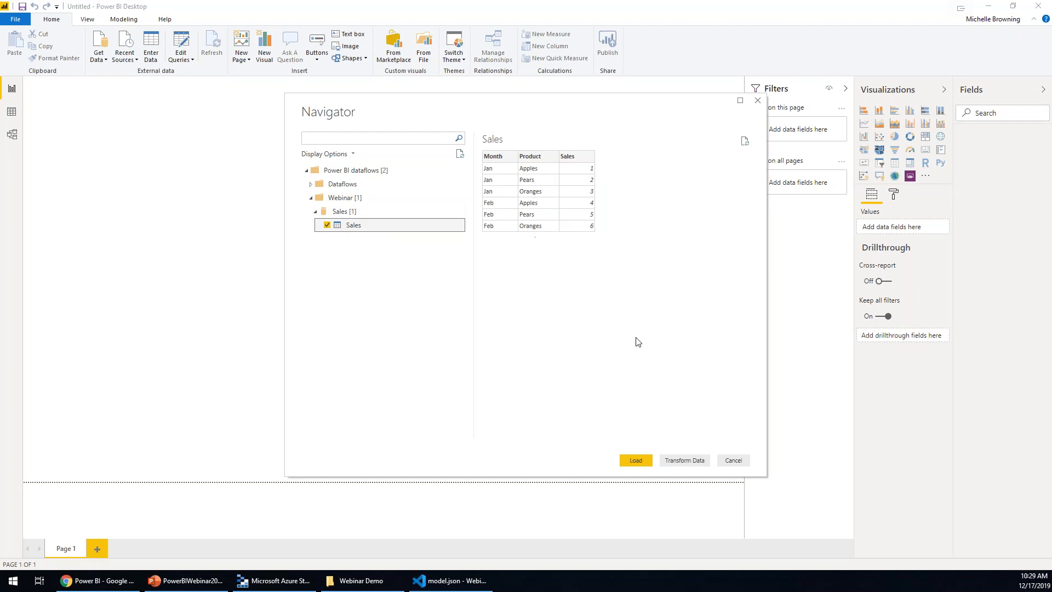
left_click(671, 459)
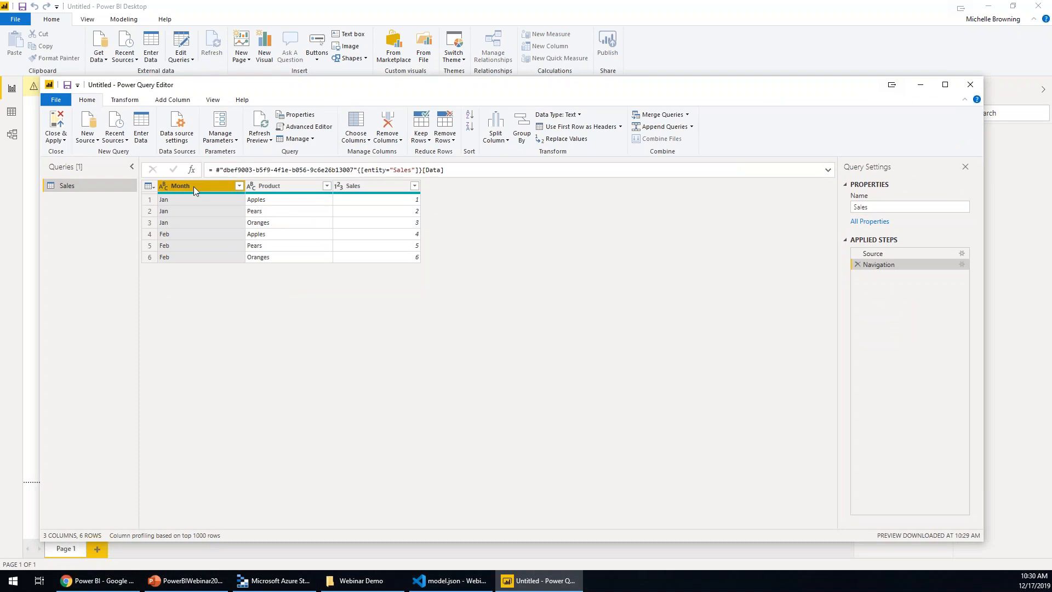
Rename the Month column to MonthName and apply the query so the Sales table loads into the report
double_click(188, 186)
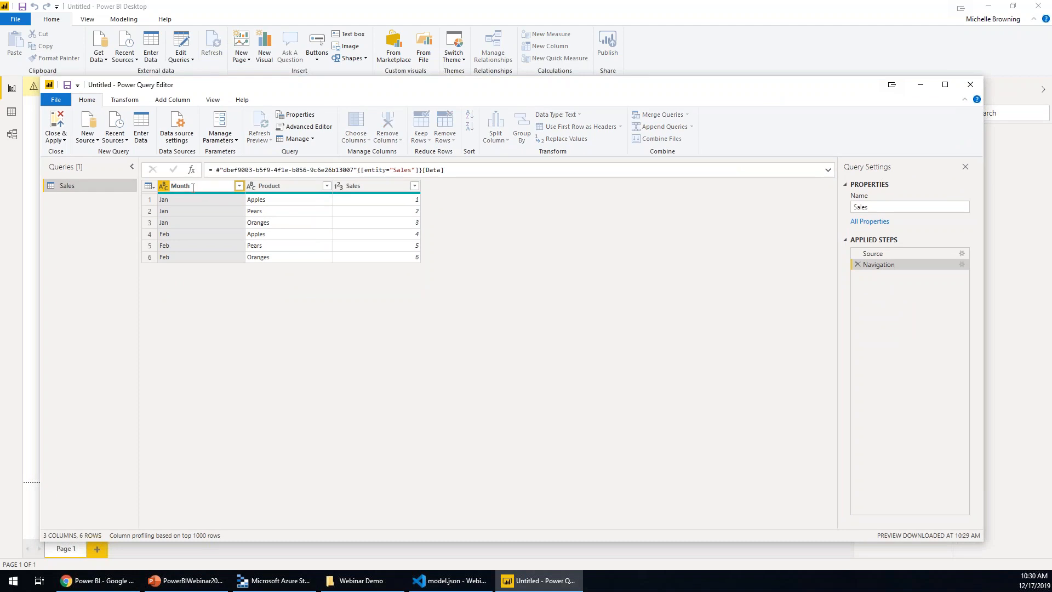
type("Name")
key("Return")
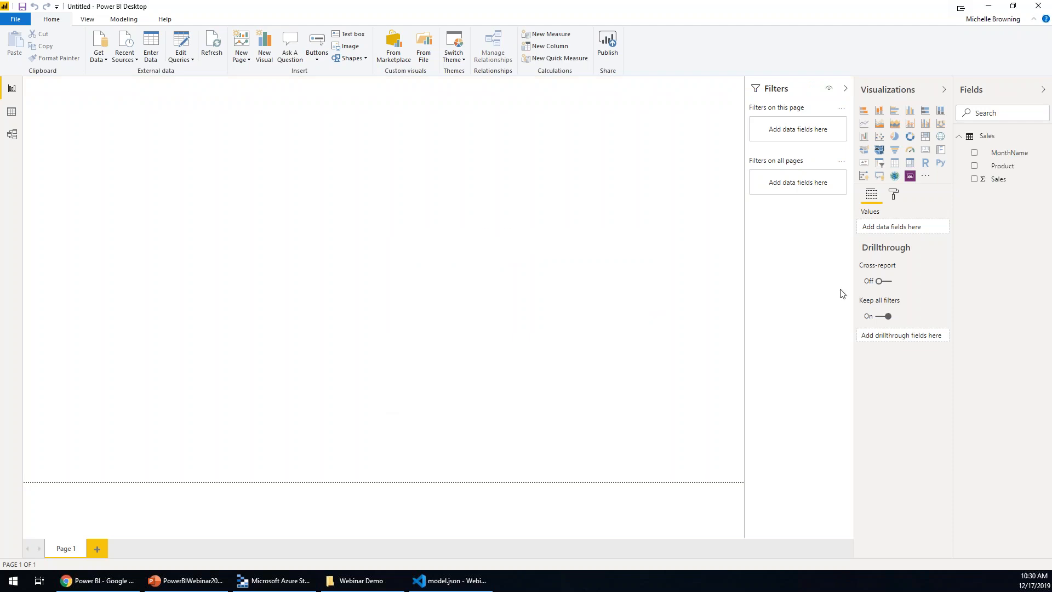
Add a table visual with MonthName, Product and Sales to the report page and enlarge it
left_click(974, 153)
left_click(974, 166)
left_click(974, 179)
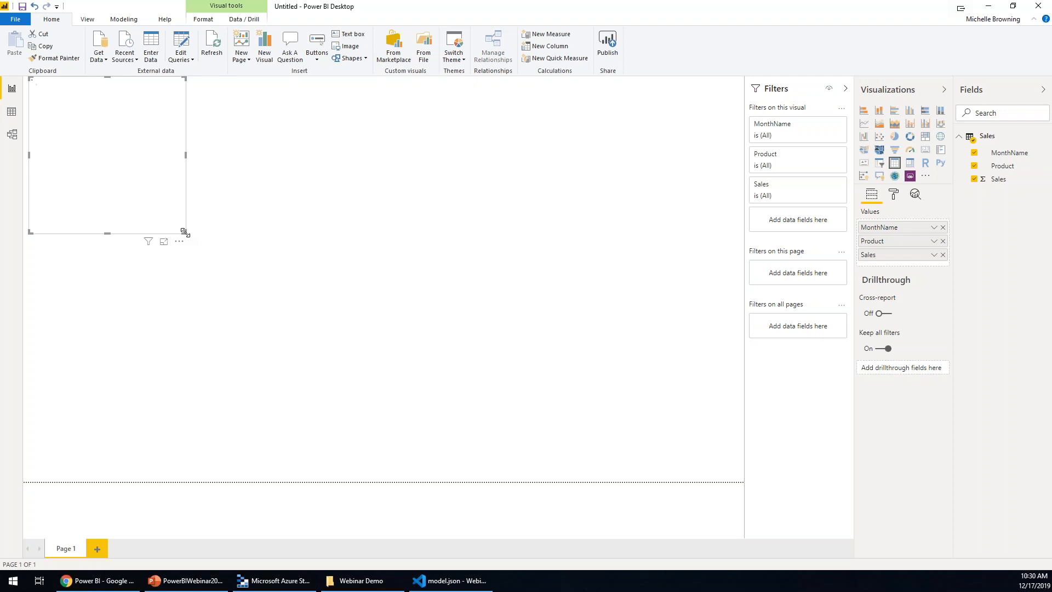
left_click_drag(185, 232, 337, 302)
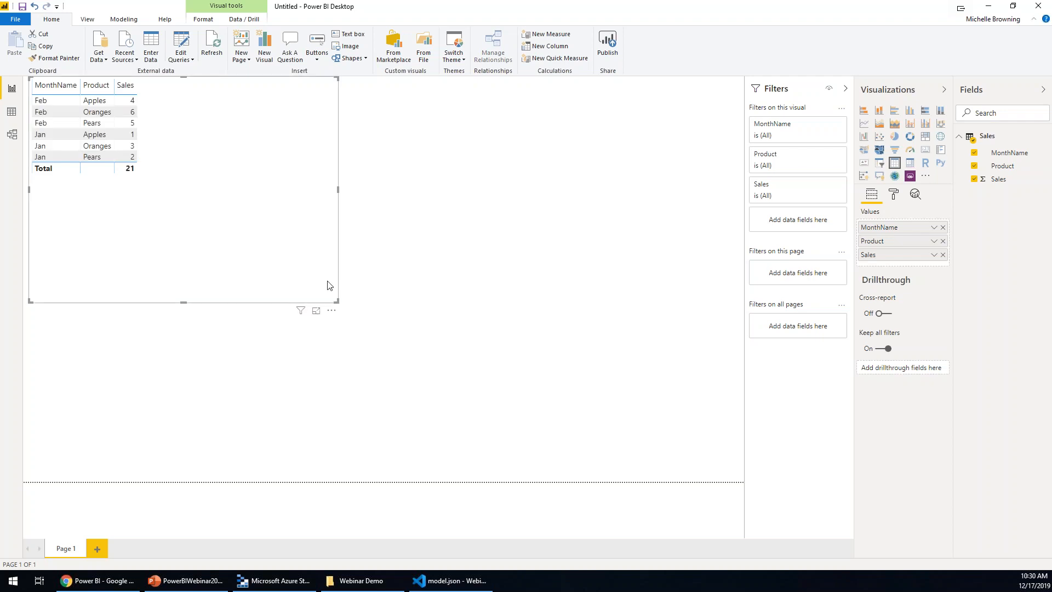
left_click(123, 158)
left_click(154, 145)
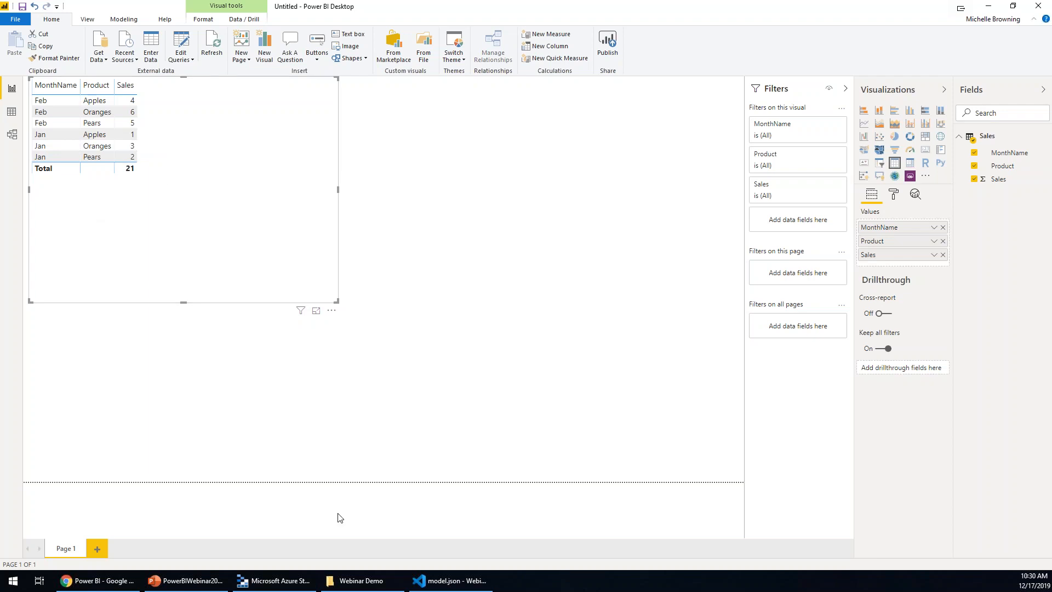
Switch to Visual Studio Code and duplicate JanSales.csv in the Sales folder under the name MarSales.csv
left_click(350, 588)
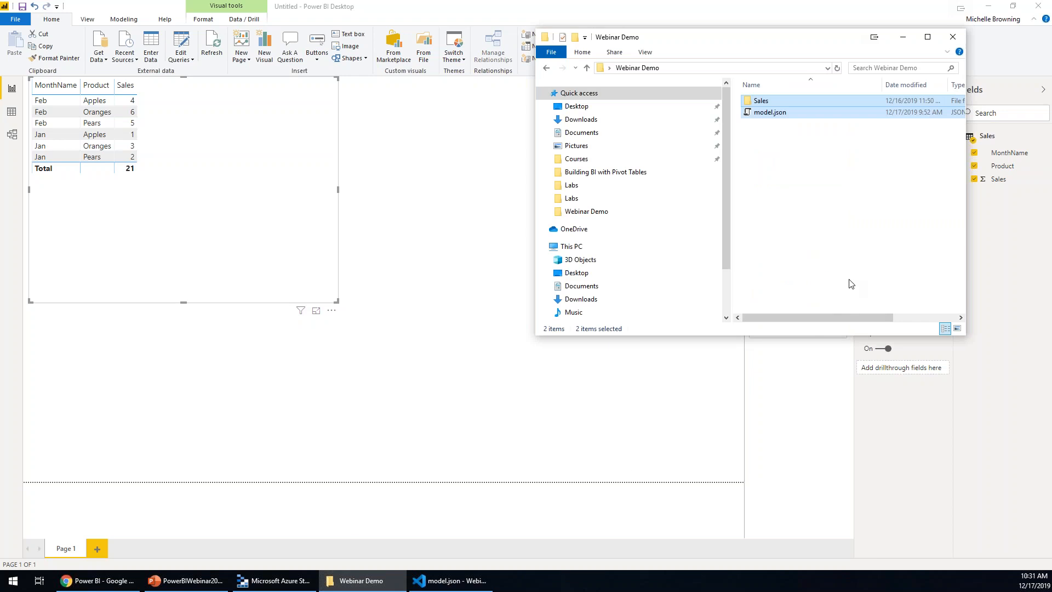
left_click(444, 584)
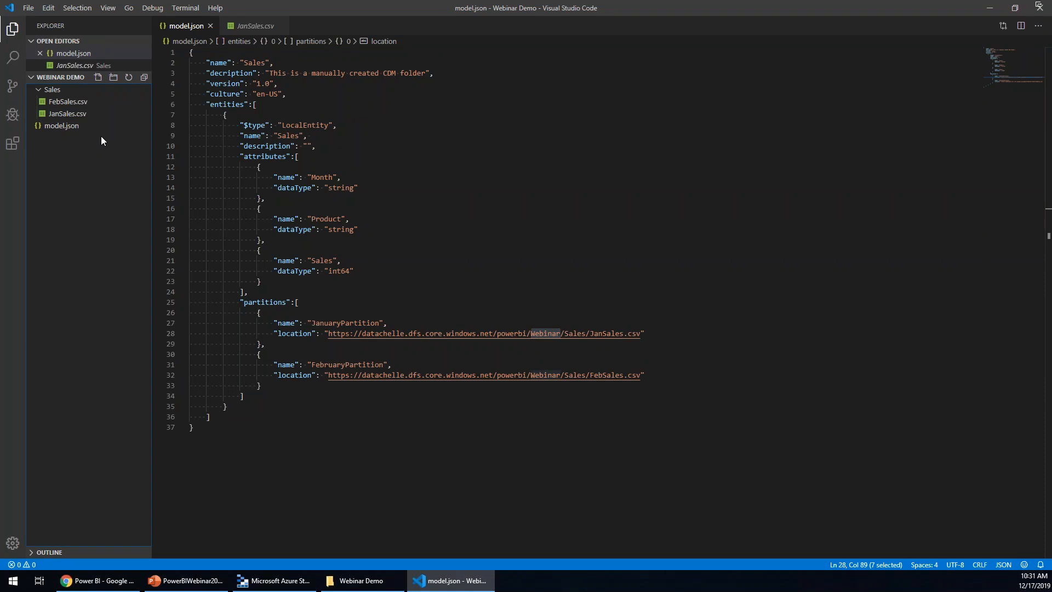
left_click(49, 117)
key("ctrl+c")
key("ctrl+v")
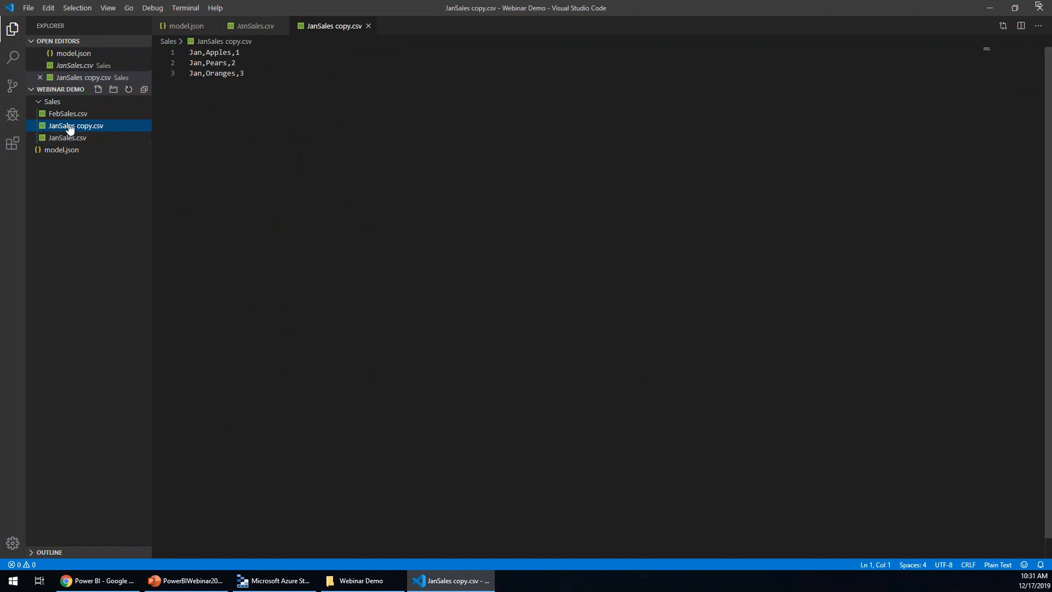
right_click(69, 130)
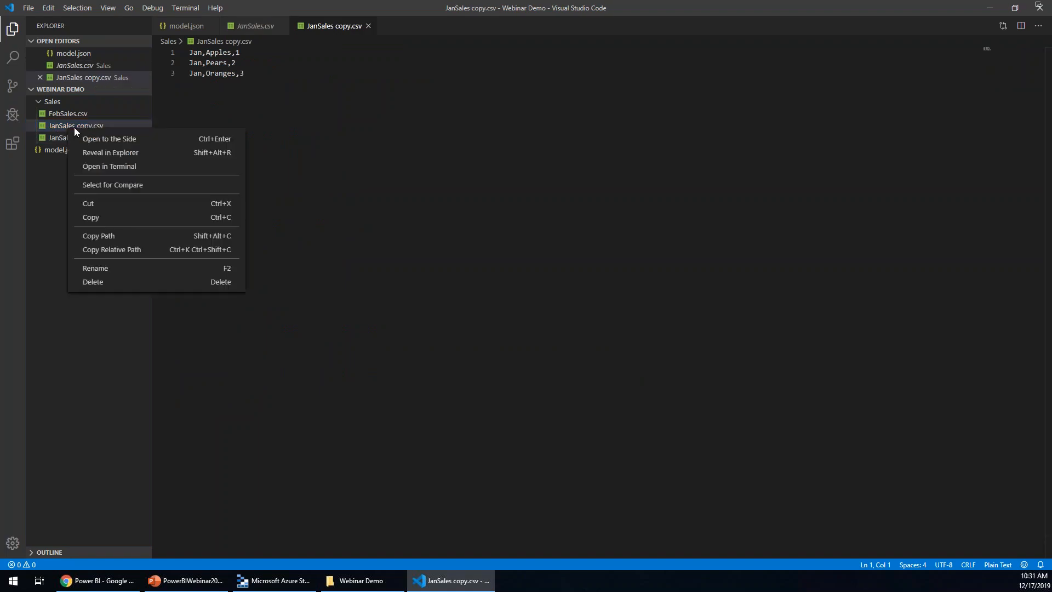
left_click(112, 268)
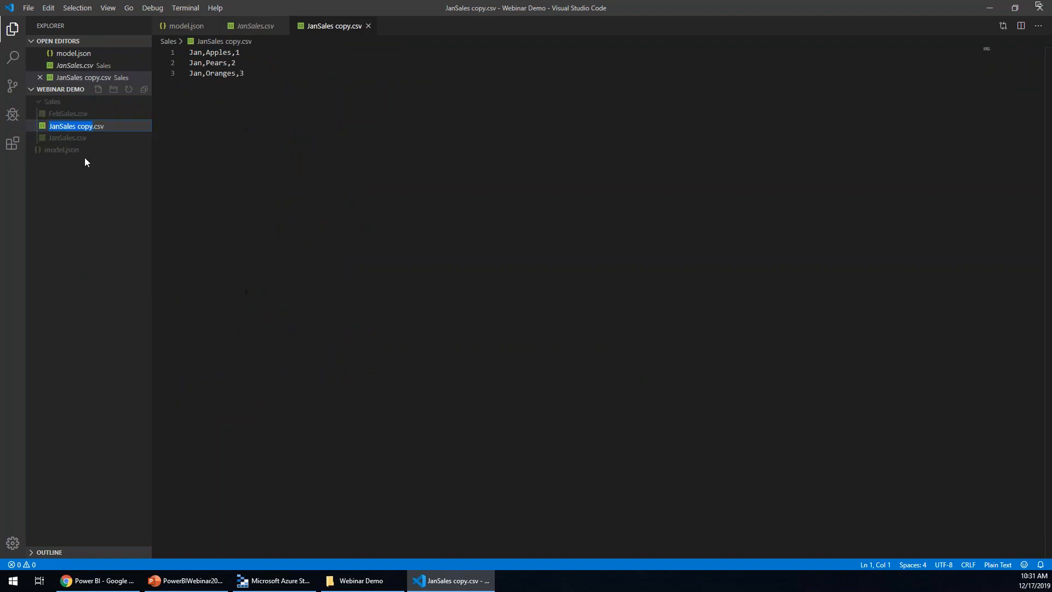
type("MarSales")
key("Return")
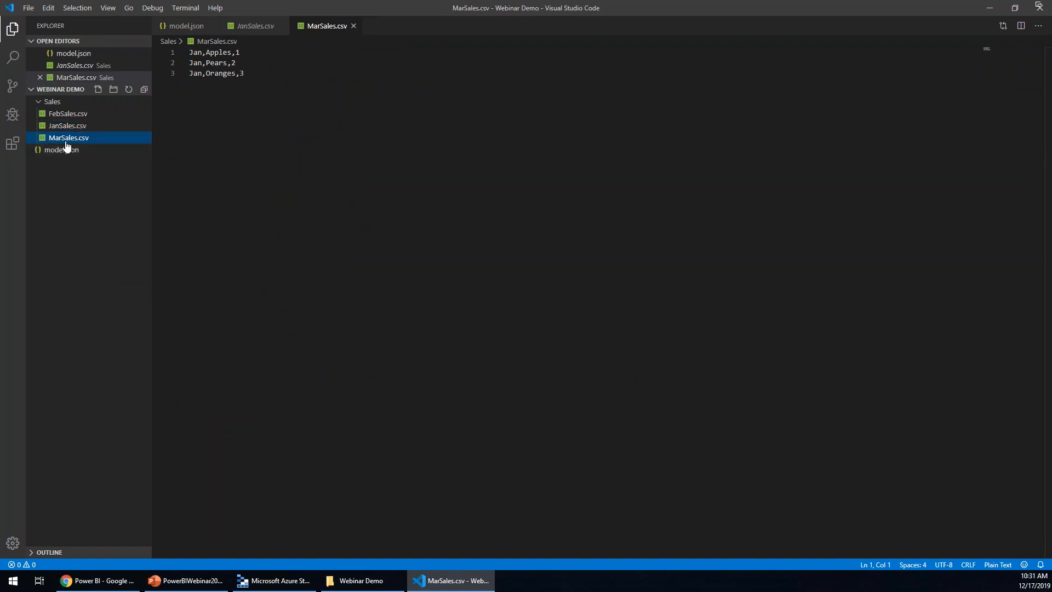
Change the month to Mar in all three rows of MarSales.csv
double_click(196, 53)
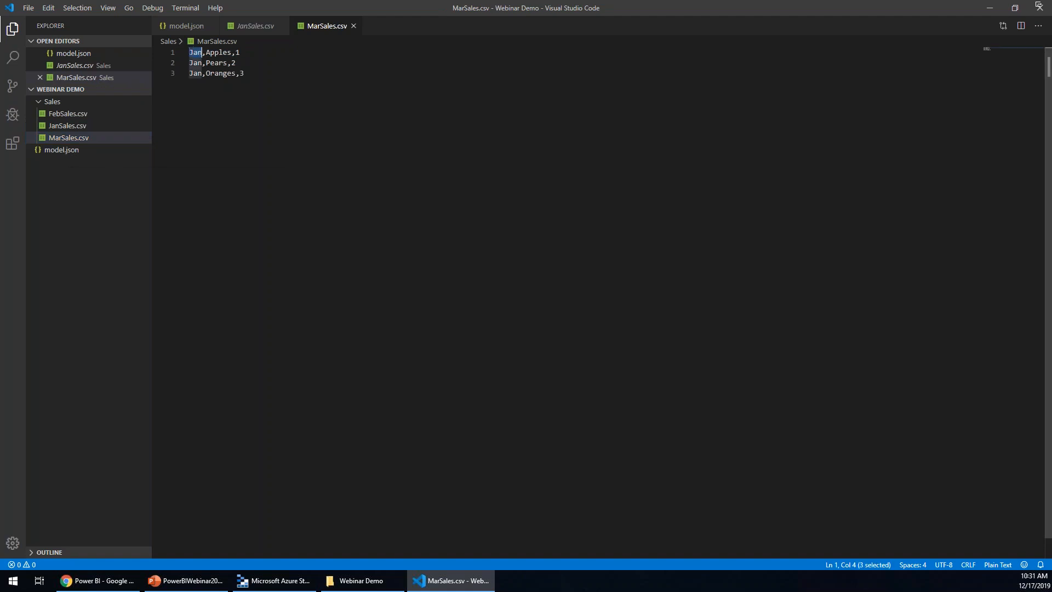
type("Mar")
double_click(195, 52)
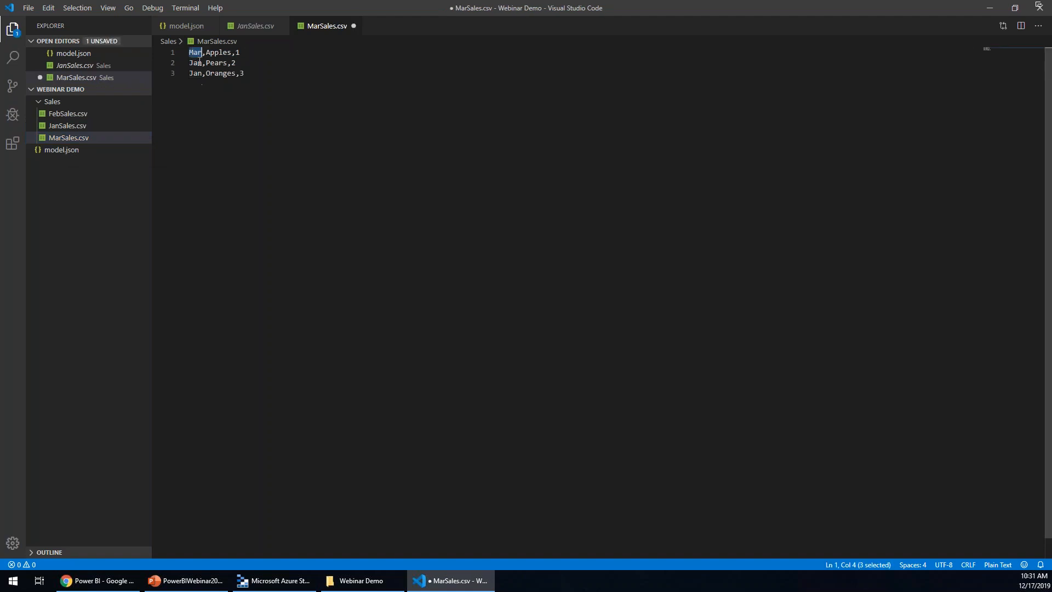
double_click(199, 56)
key("ctrl+c")
double_click(198, 64)
key("ctrl+v")
double_click(198, 73)
key("ctrl+v")
Set the sales values to 6 for Apples, 7 for Pears and 8 for Oranges, and save MarSales.csv
double_click(241, 52)
type("6")
double_click(234, 63)
type("7")
double_click(241, 73)
type("8")
key("ctrl+s")
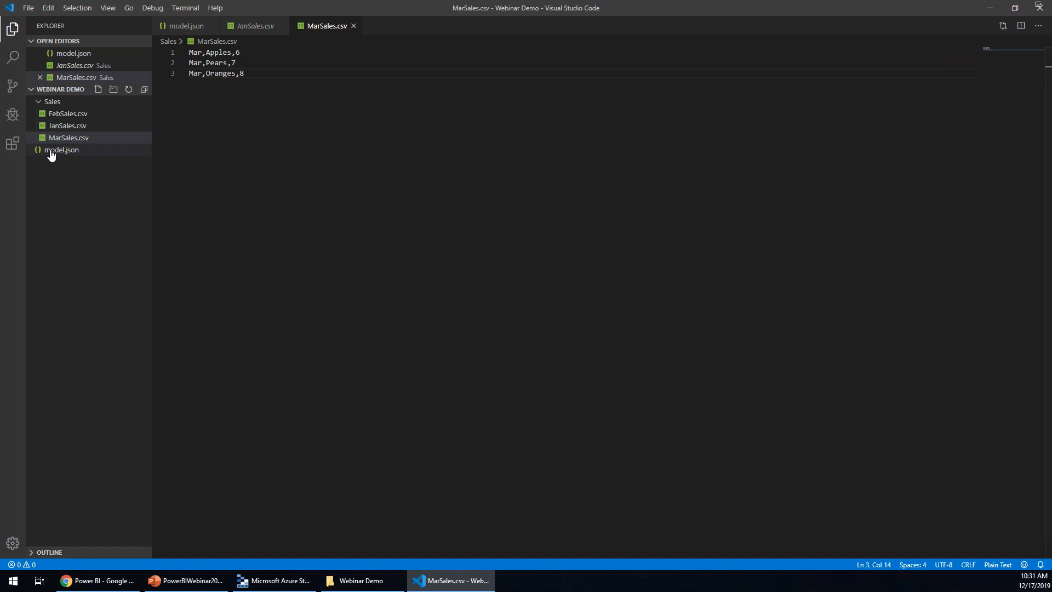
In model.json, duplicate the FebruaryPartition block directly after itself in the partitions list
left_click(51, 151)
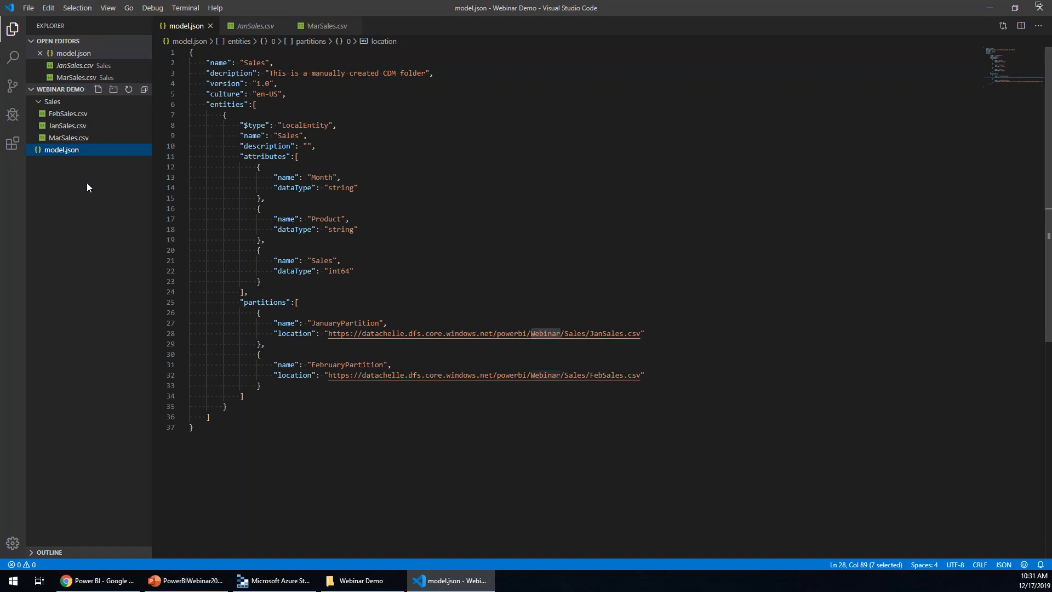
left_click(492, 257)
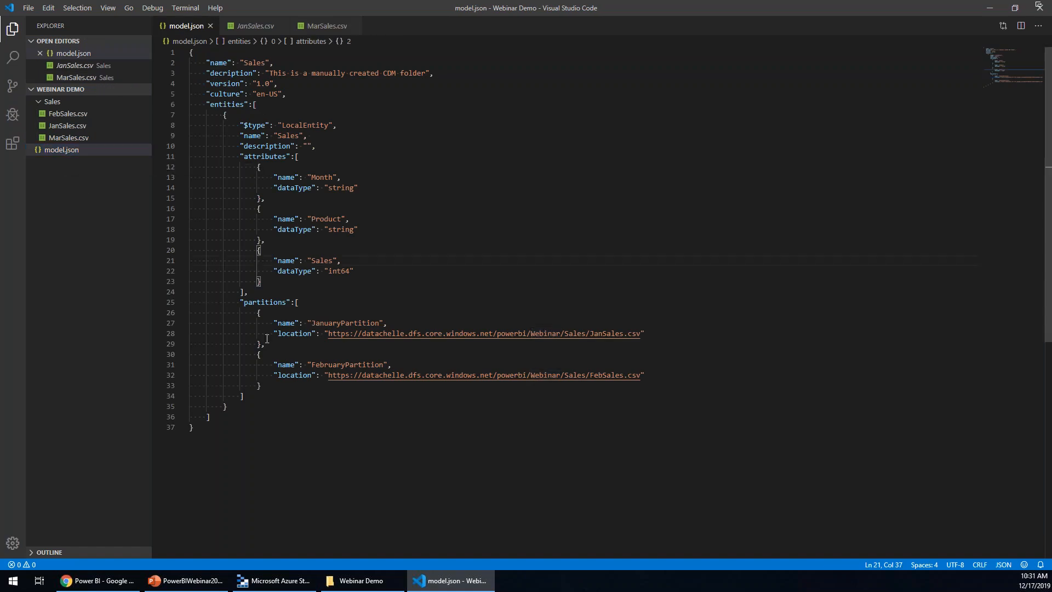
left_click_drag(261, 344, 346, 403)
key("ctrl+c")
left_click(267, 385)
key("ctrl+v")
Rename the duplicated partition MarchPartition, point its location to MarSales.csv and save model.json
type("M")
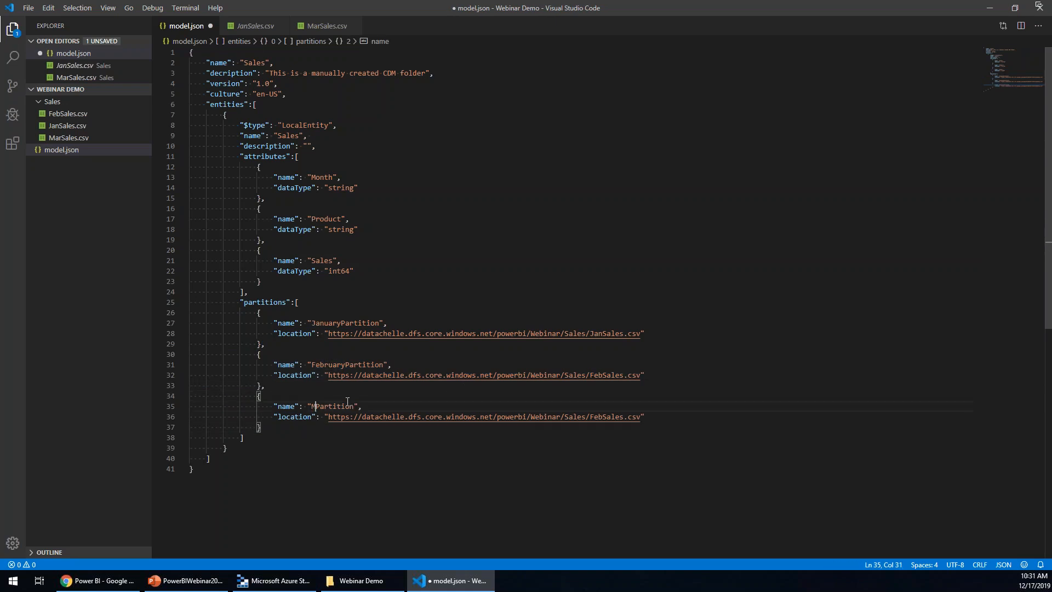
type("arch")
left_click_drag(590, 417, 600, 417)
type("Mar")
left_click(733, 403)
key("ctrl+s")
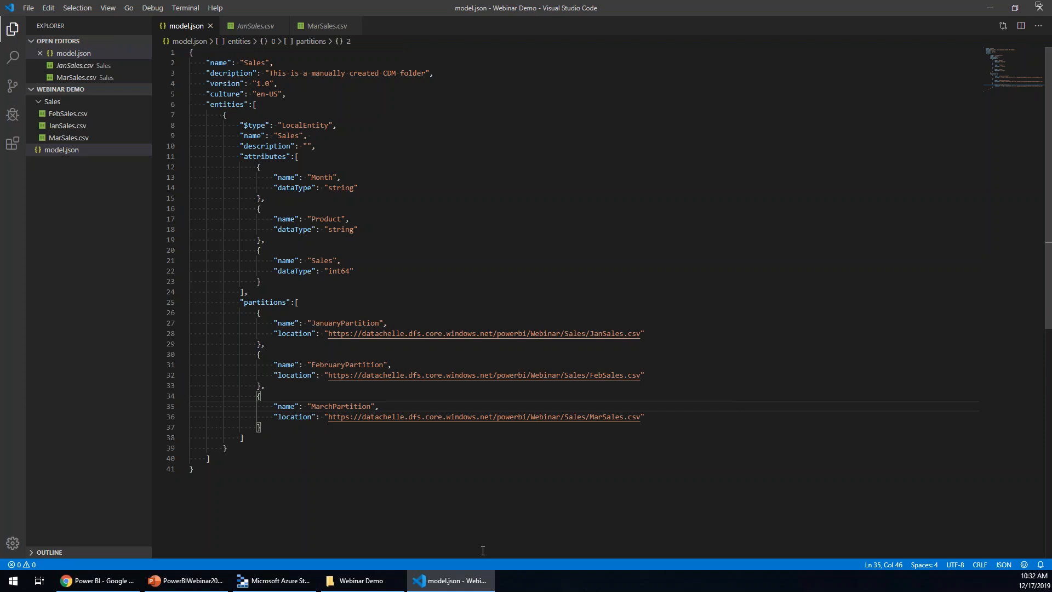
Upload the local Sales folder and model.json to powerbi/Webinar in Azure Storage Explorer, replacing all conflicting files
left_click(289, 587)
left_click(381, 589)
left_click_drag(788, 124, 464, 189)
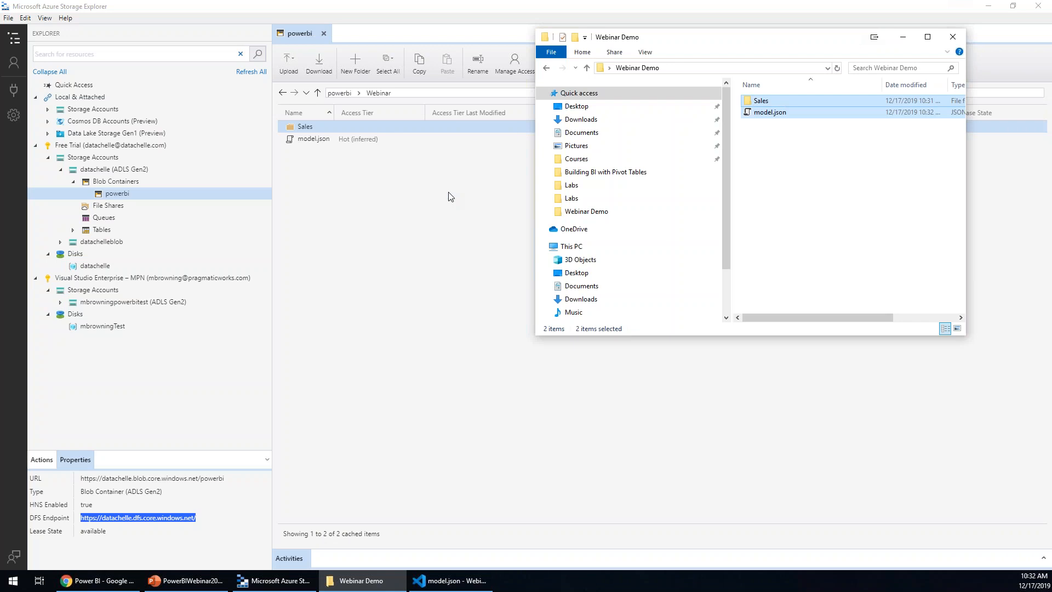
left_click(446, 280)
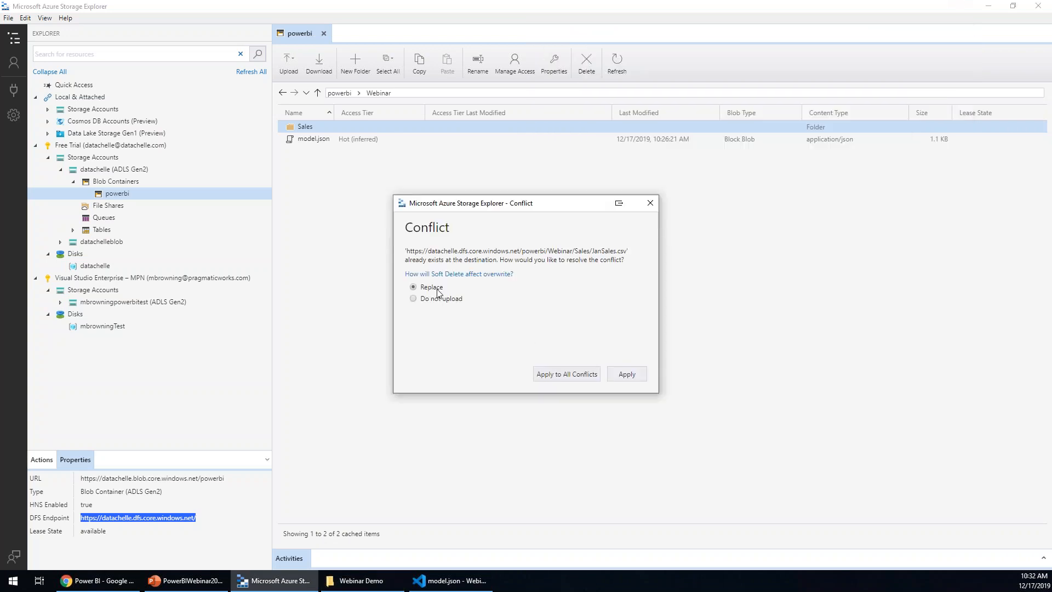
left_click(553, 372)
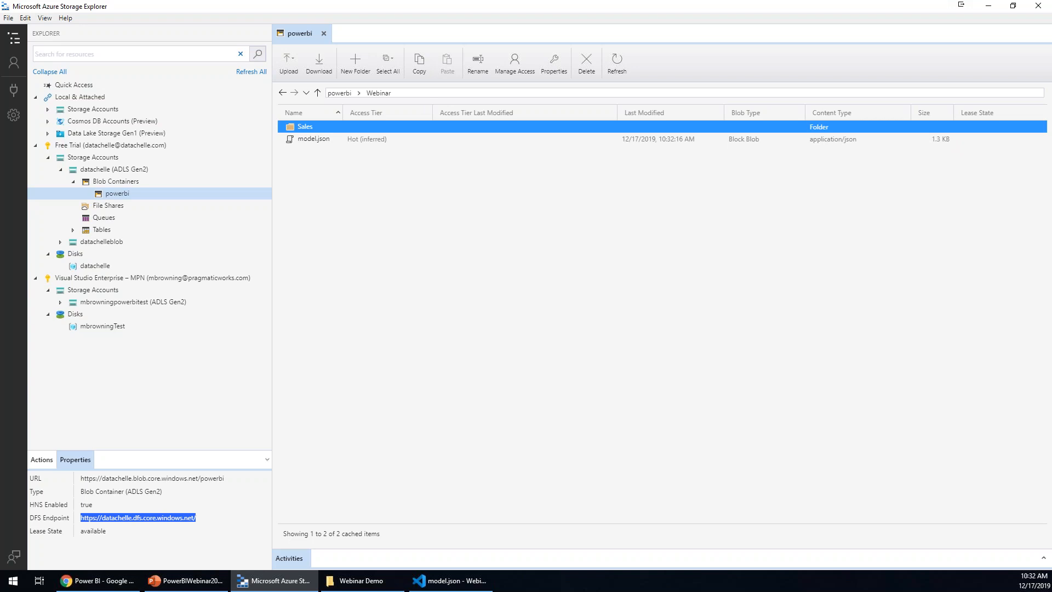
Switch to Power BI Desktop and refresh the report to load the March partition
key("alt+Tab")
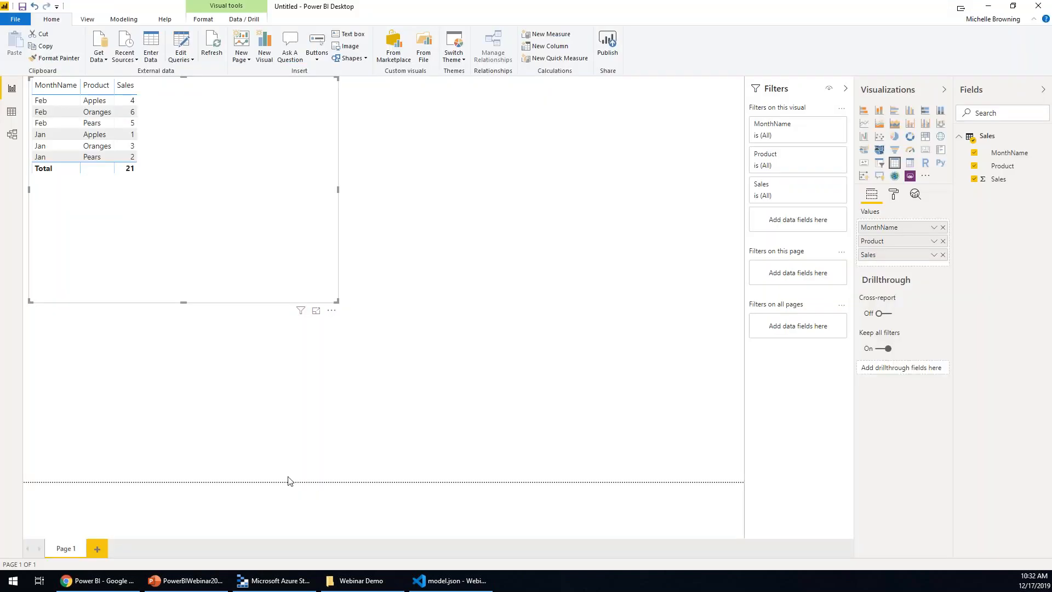
left_click(205, 47)
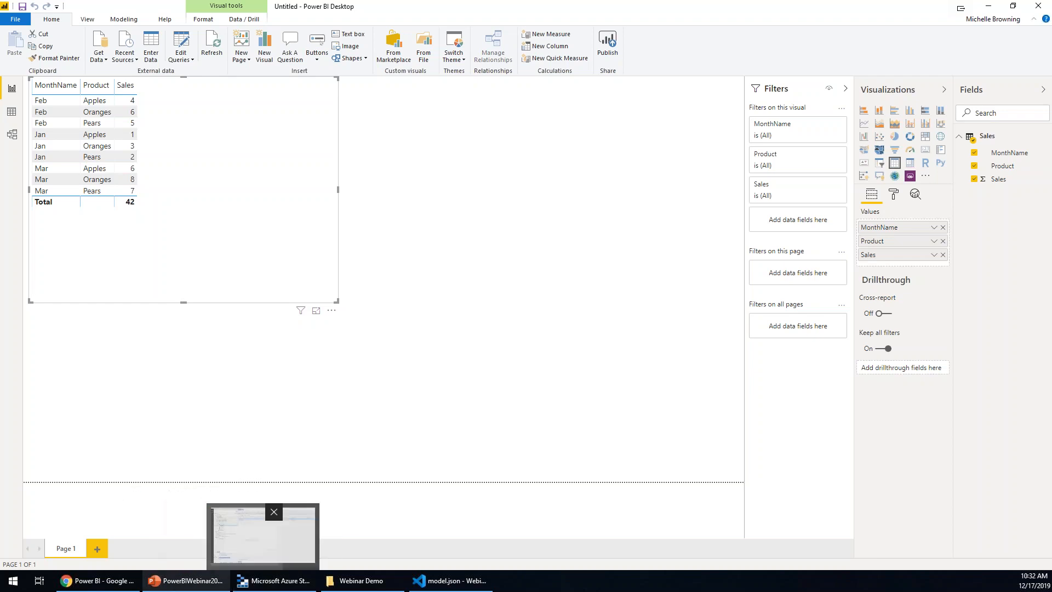
View the Webinar workspace's dataflows in the browser, and show the "Have Any Questions?" slide in PowerPoint
left_click(106, 582)
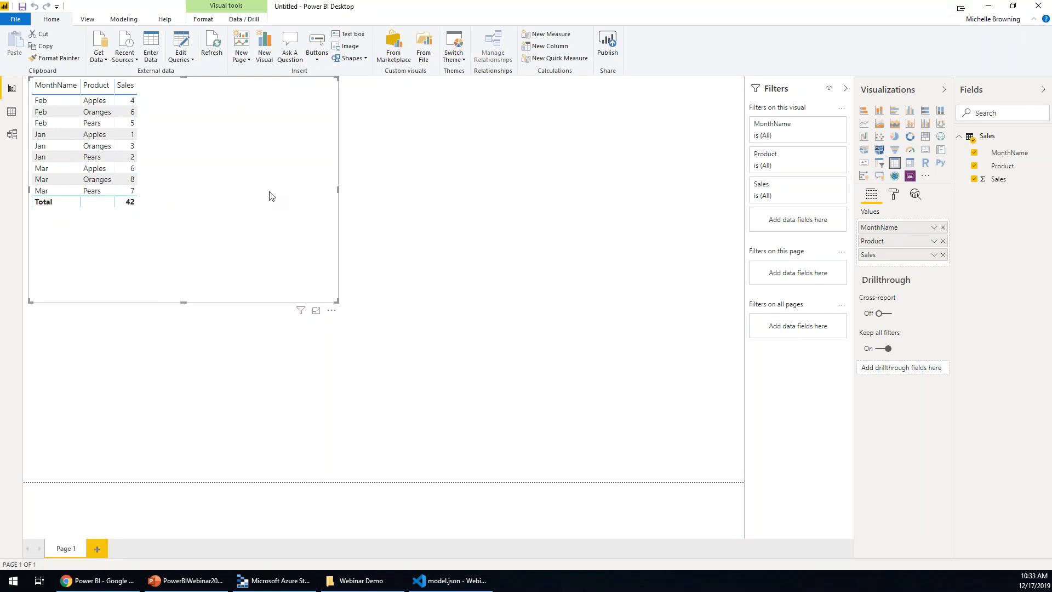
left_click(123, 584)
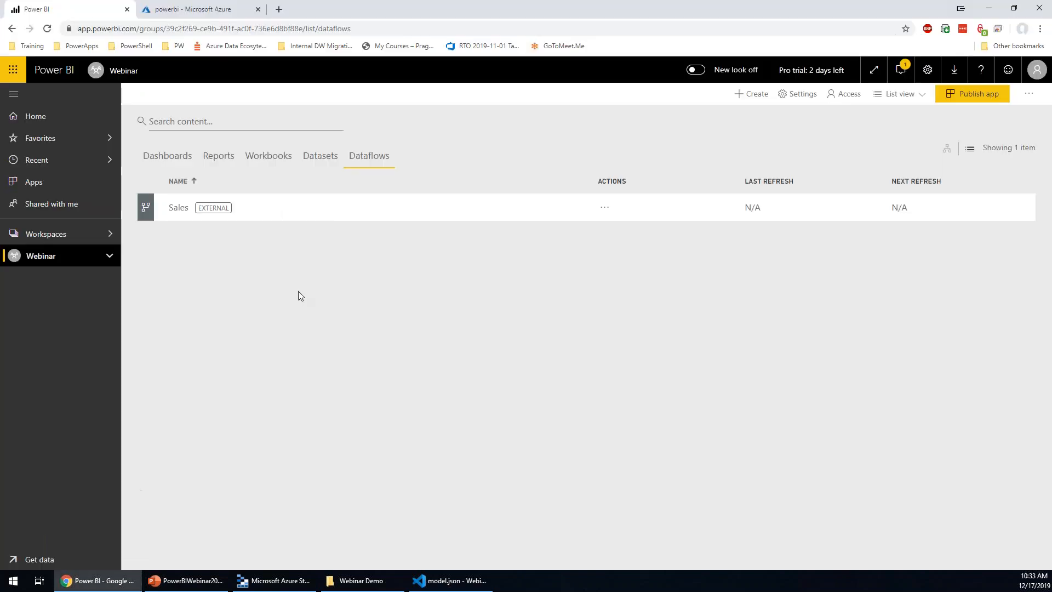
left_click(361, 580)
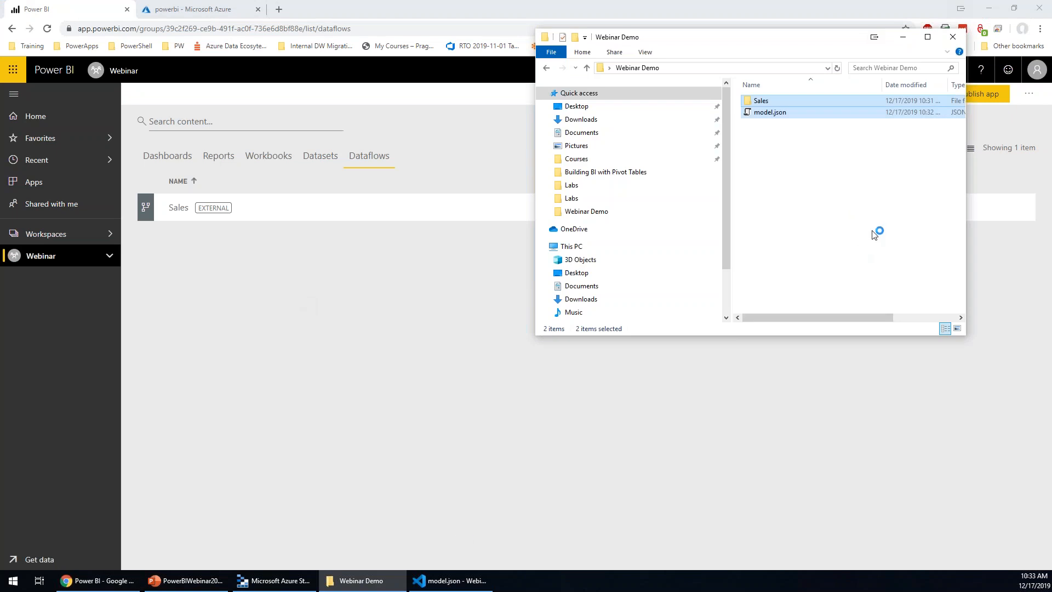
left_click(859, 207)
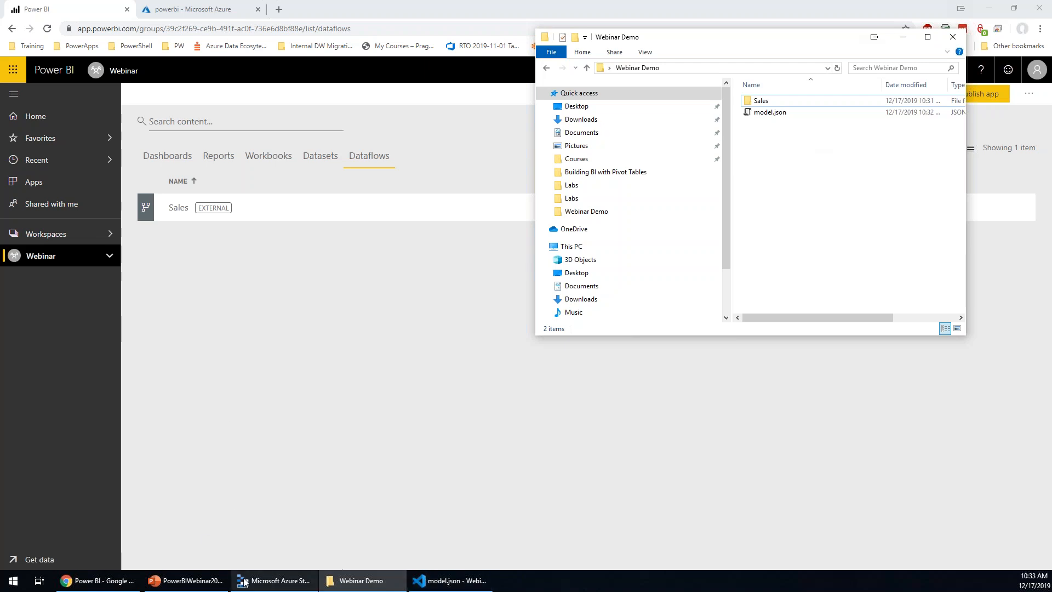
left_click(186, 580)
scroll(314, 380, "down", 1)
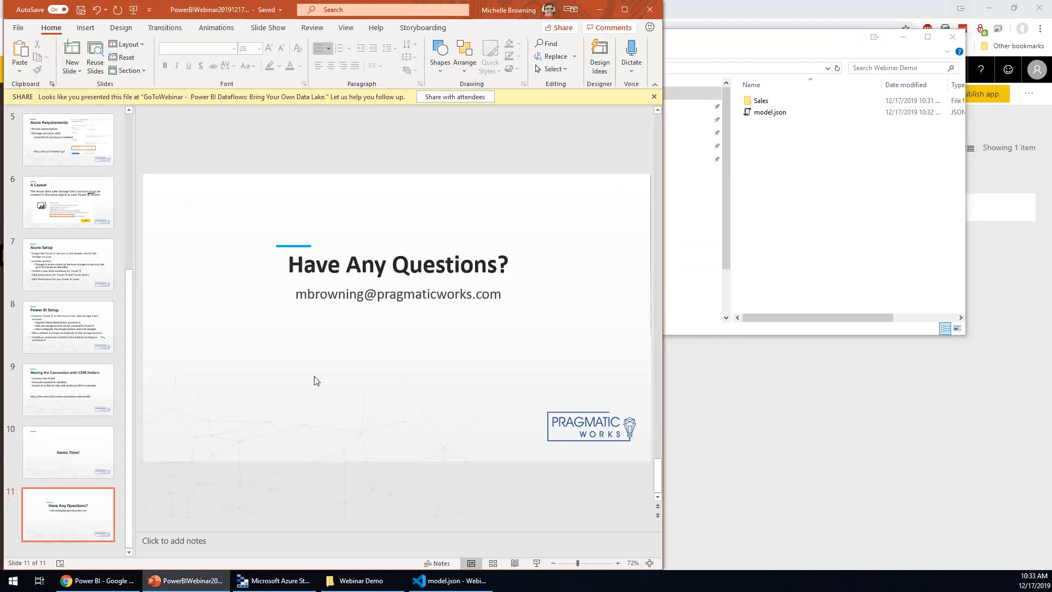
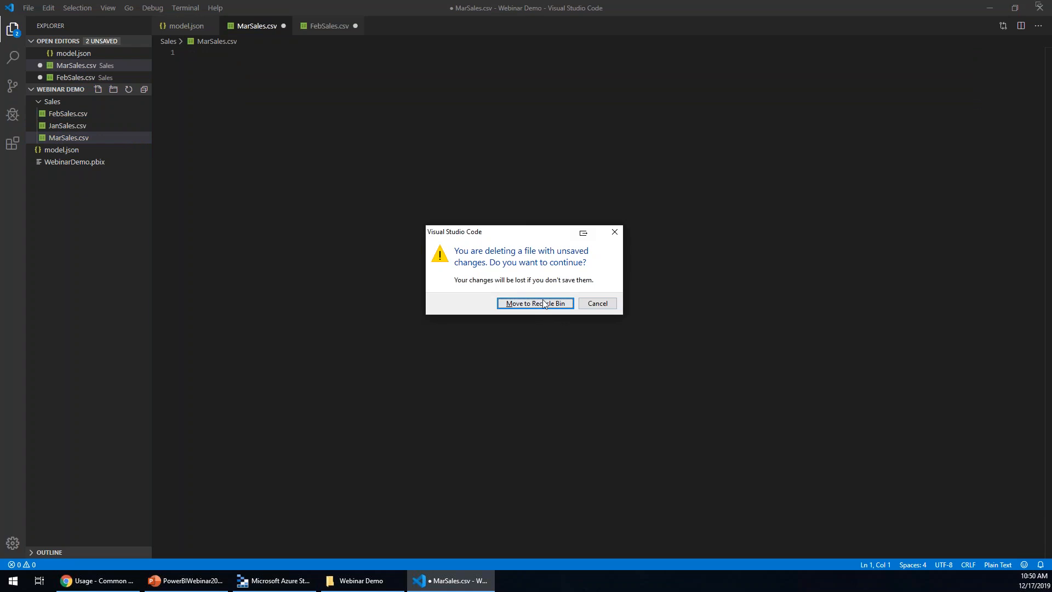
Confirm moving MarSales.csv to the Recycle Bin, and remove the MarchPartition block and its preceding comma from model.json, saving the file
left_click(74, 53)
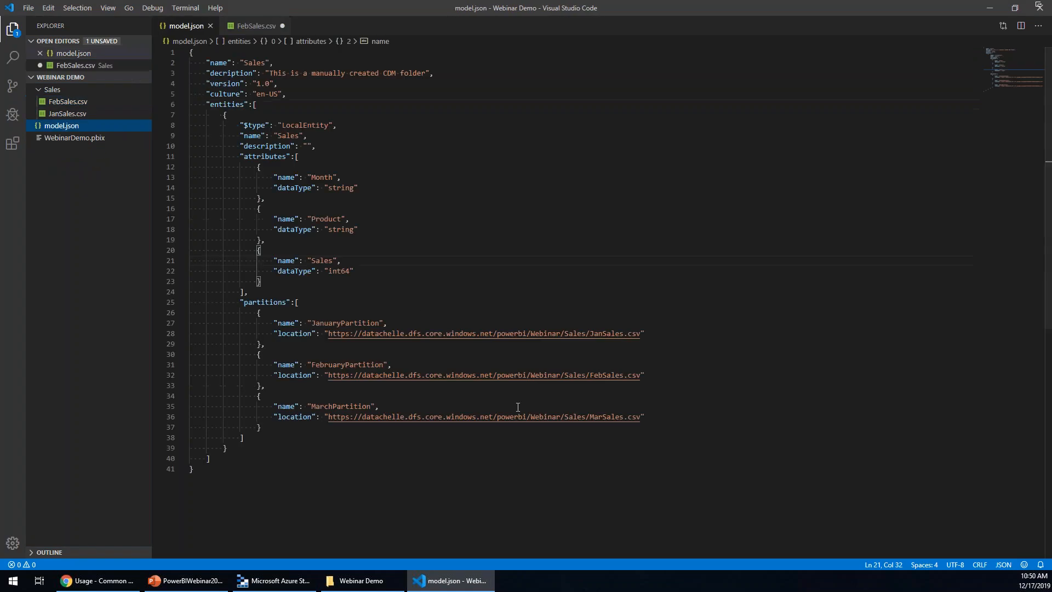
left_click_drag(262, 385, 270, 426)
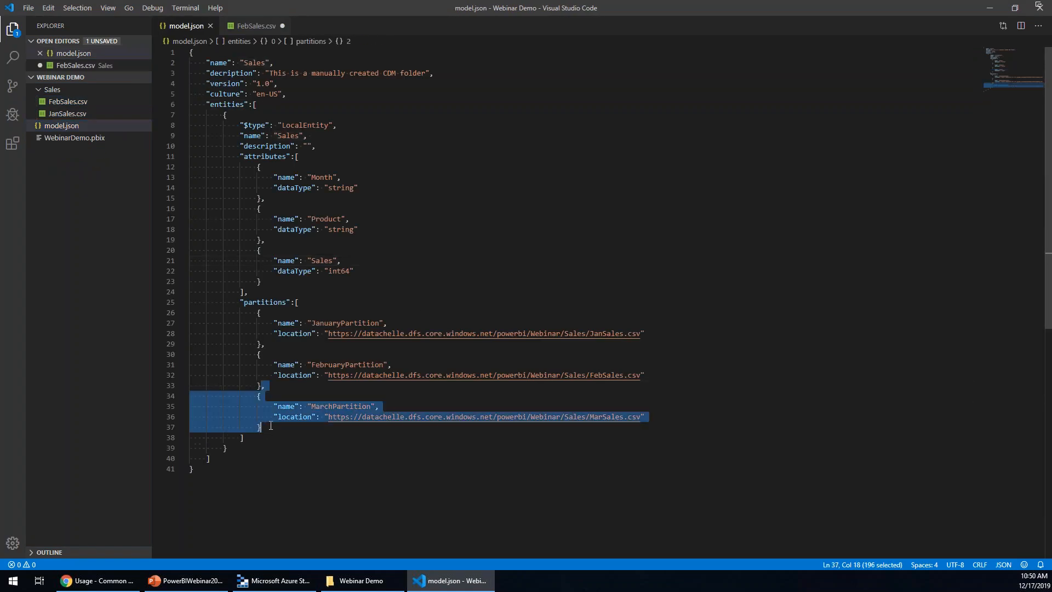
key("BackSpace")
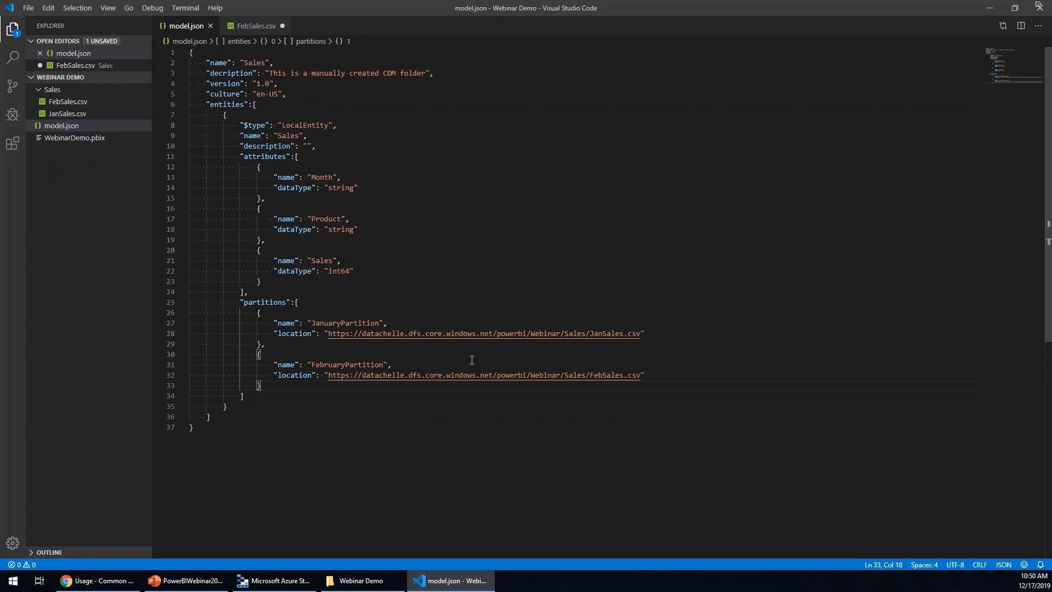
Switch to Azure Storage Explorer and delete MarSales.csv from the Webinar/Sales folder of the powerbi container
left_click(338, 580)
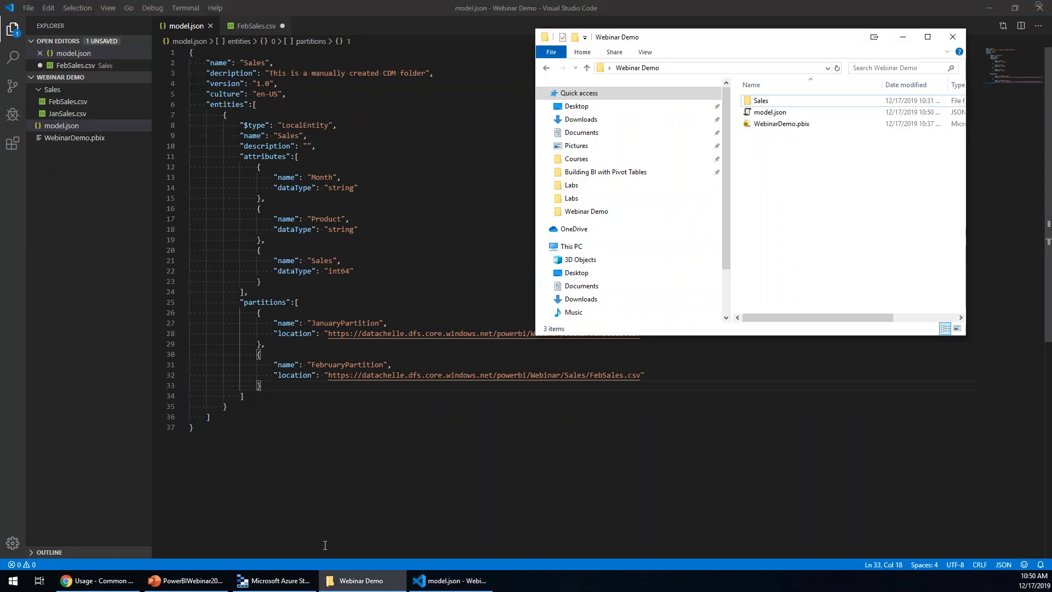
left_click(274, 581)
left_click(624, 450)
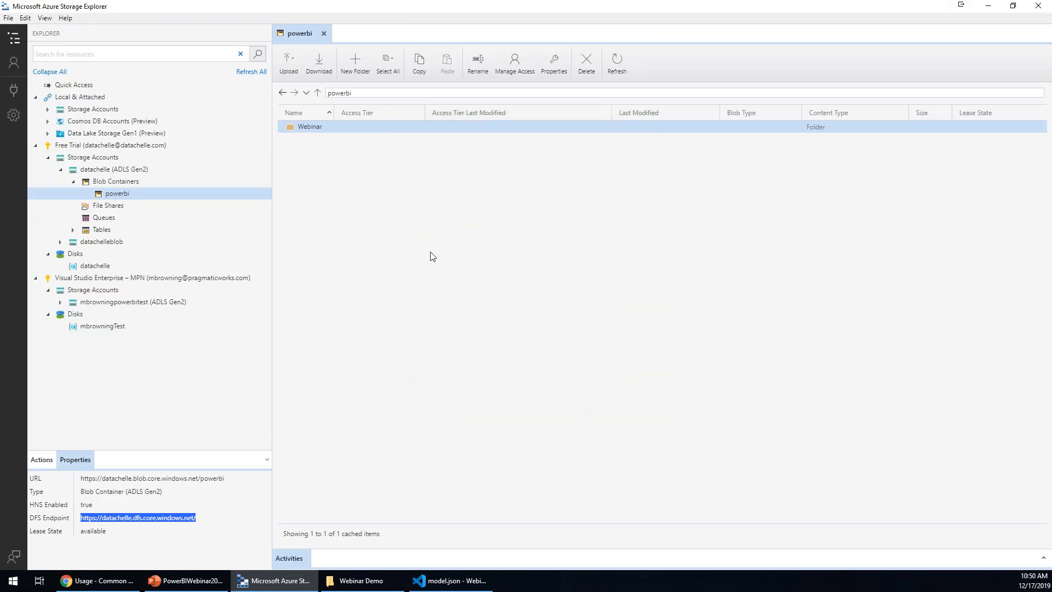
double_click(320, 125)
double_click(308, 127)
left_click(323, 153)
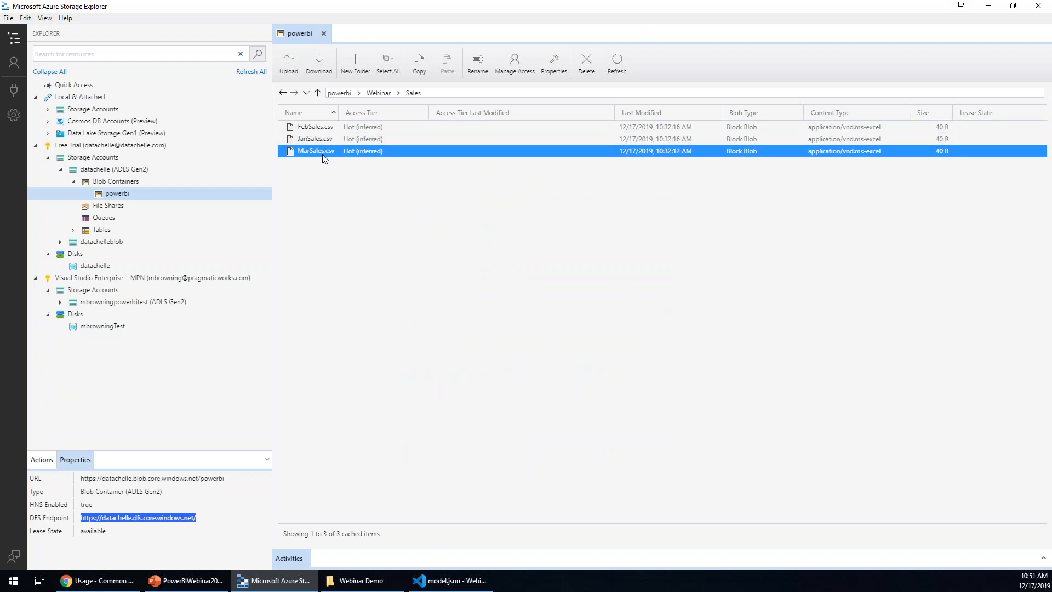
key("Delete")
key("Escape")
Upload the local Sales folder and the edited model.json to powerbi/Webinar, replacing all conflicting files
left_click(369, 586)
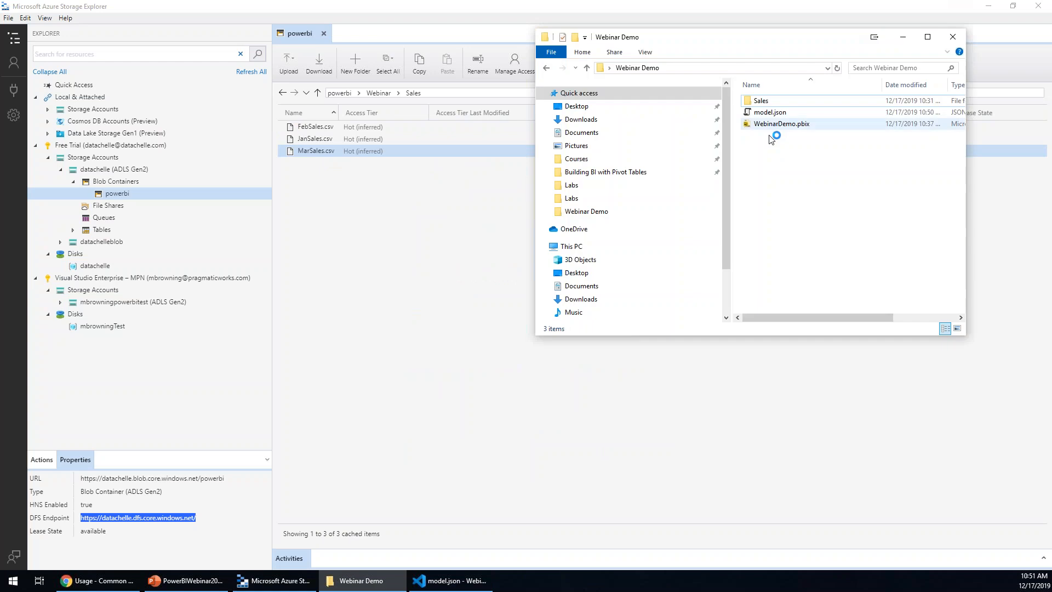
left_click(380, 93)
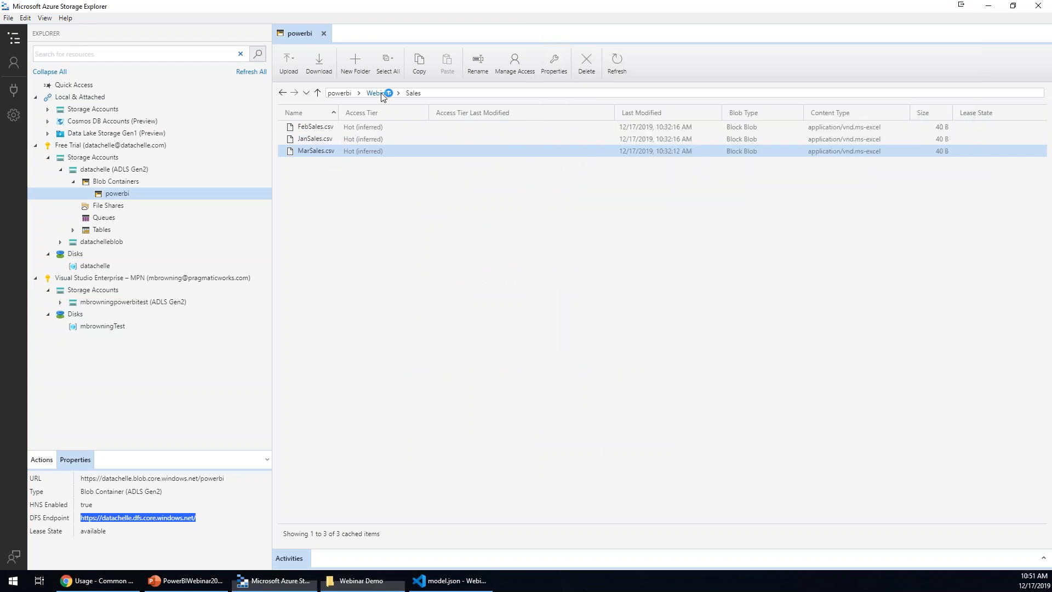
left_click(340, 130)
double_click(335, 125)
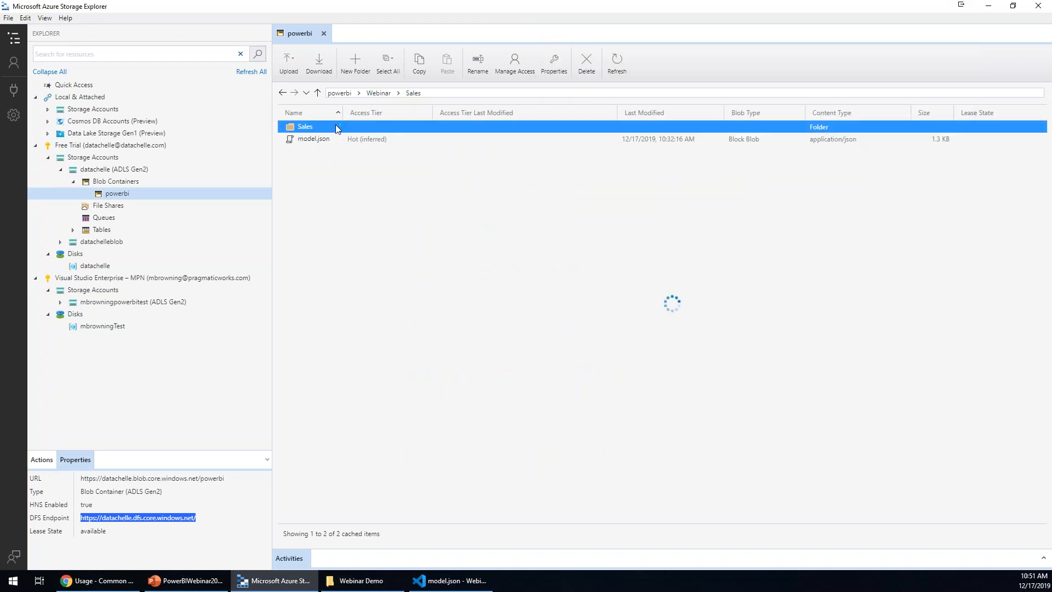
left_click(385, 94)
left_click(358, 580)
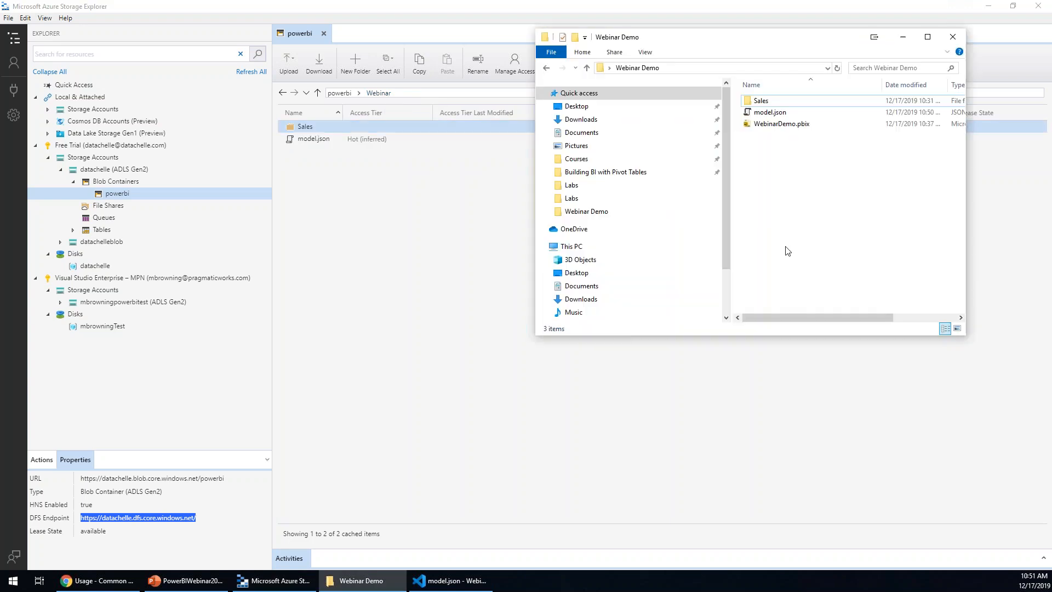
left_click(805, 112, "shift")
left_click_drag(761, 105, 334, 252)
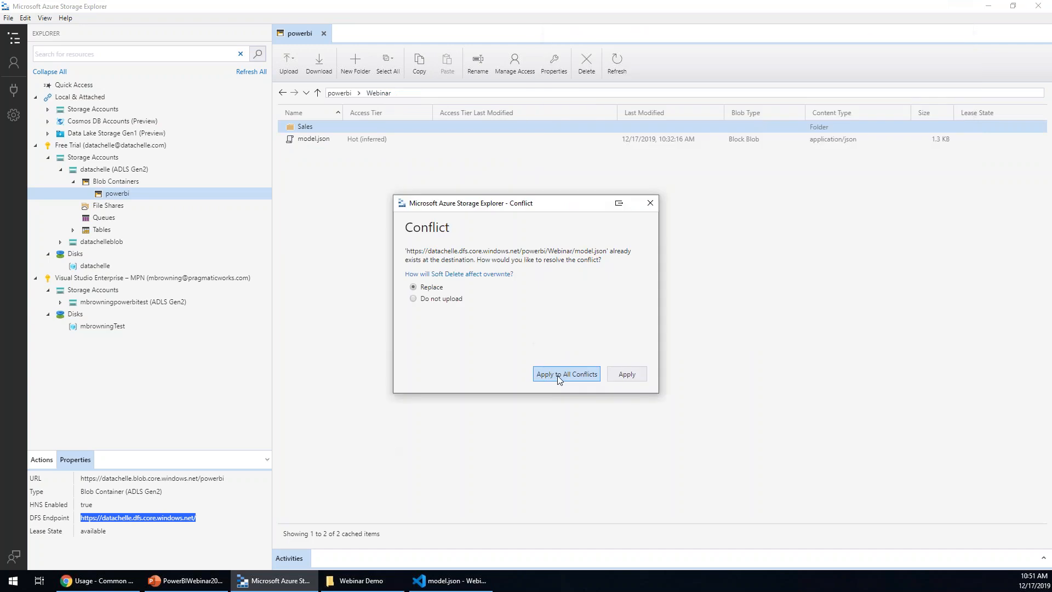
left_click(560, 378)
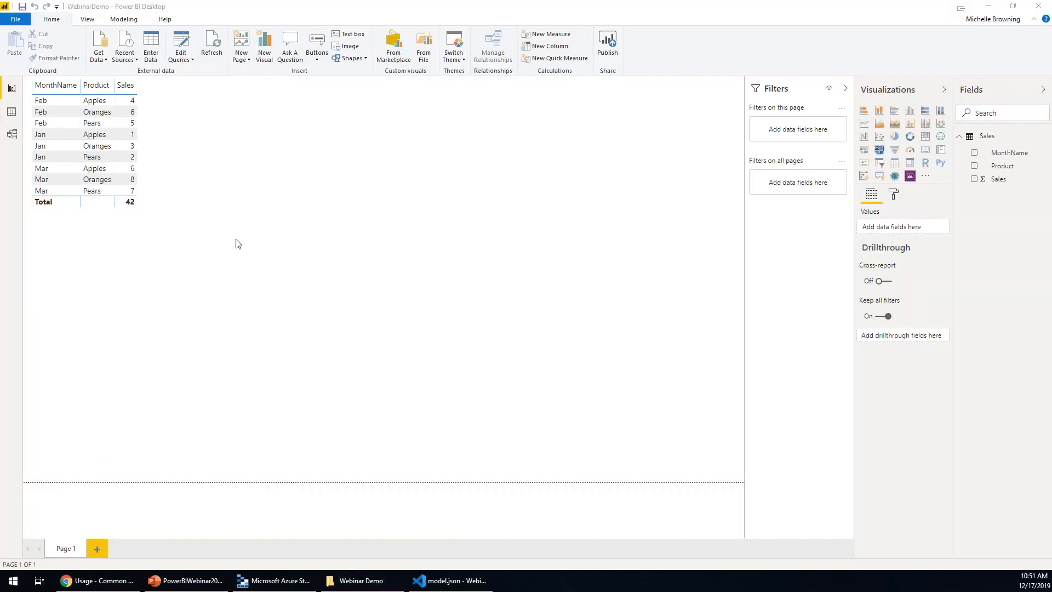
Switch to Power BI Desktop and refresh the WebinarDemo report data
left_click(212, 44)
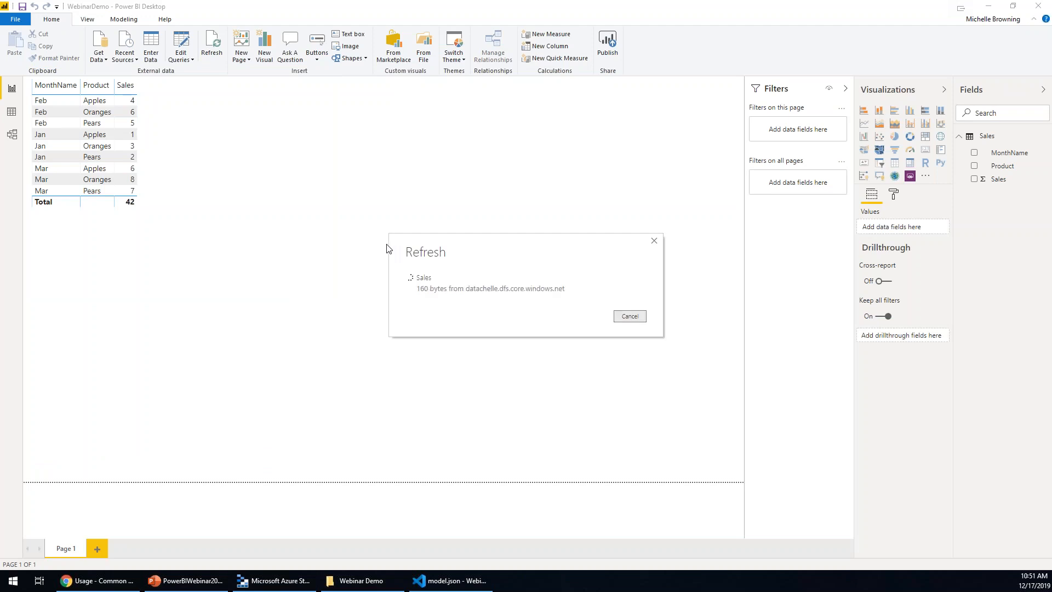
left_click(214, 50)
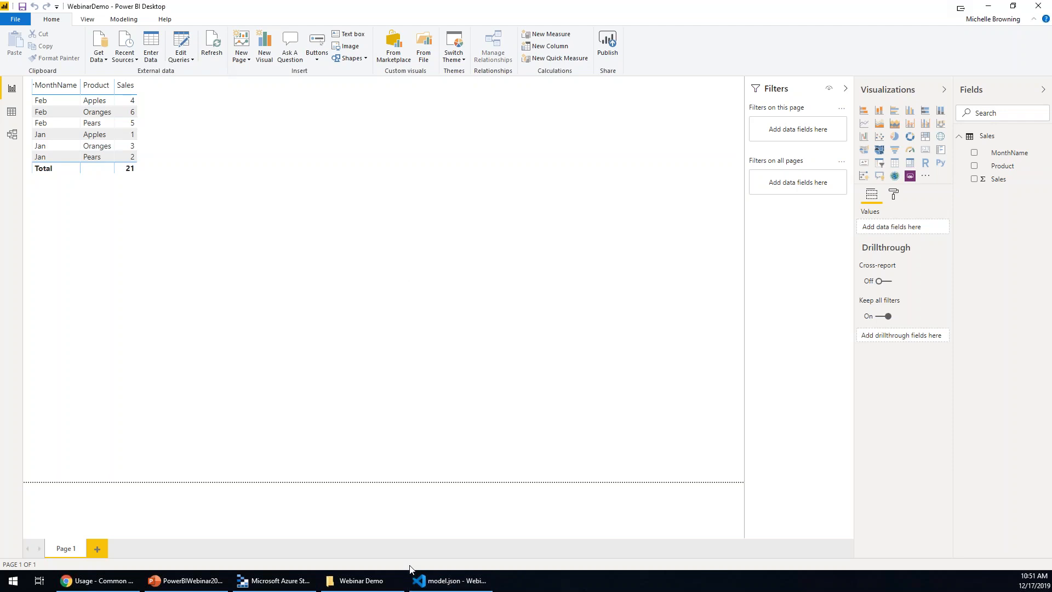
Switch to Visual Studio Code, check JanSales.csv, and save FebSales.csv with its appended Mar rows
left_click(354, 583)
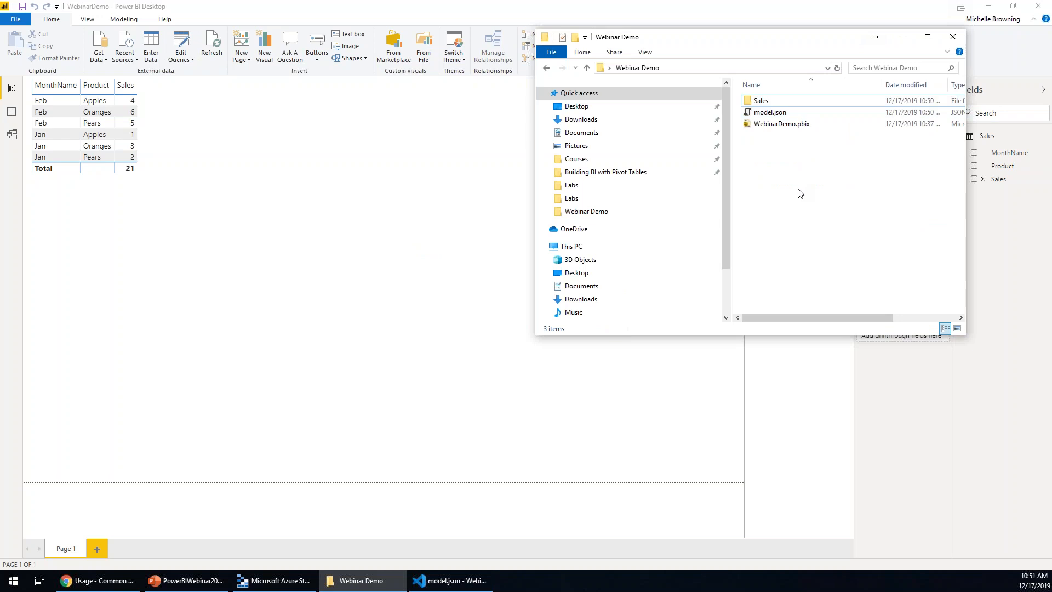
left_click(449, 588)
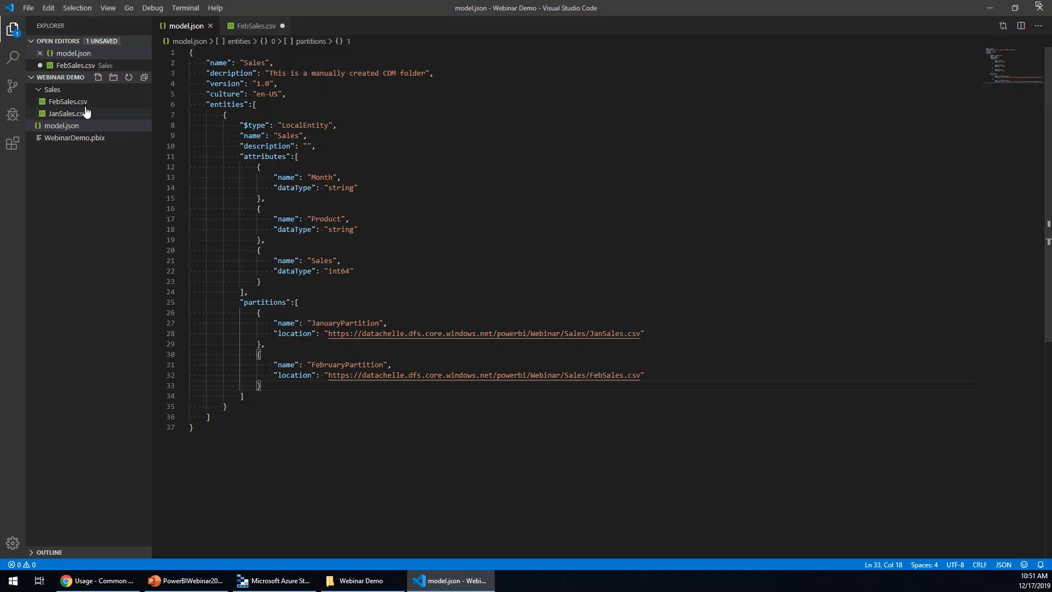
left_click(83, 114)
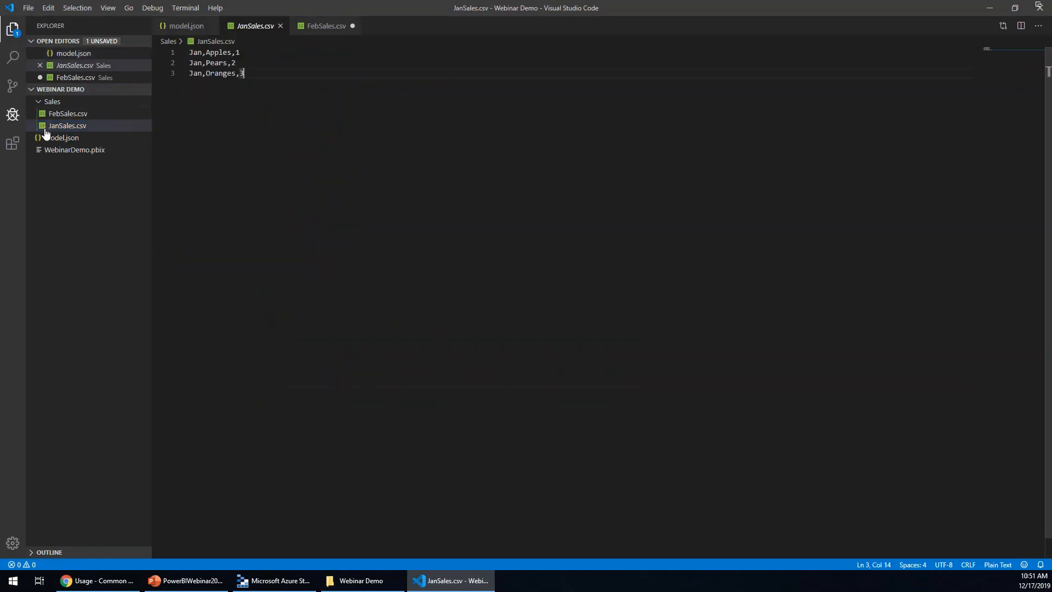
left_click(69, 114)
left_click(429, 119)
key("ctrl+s")
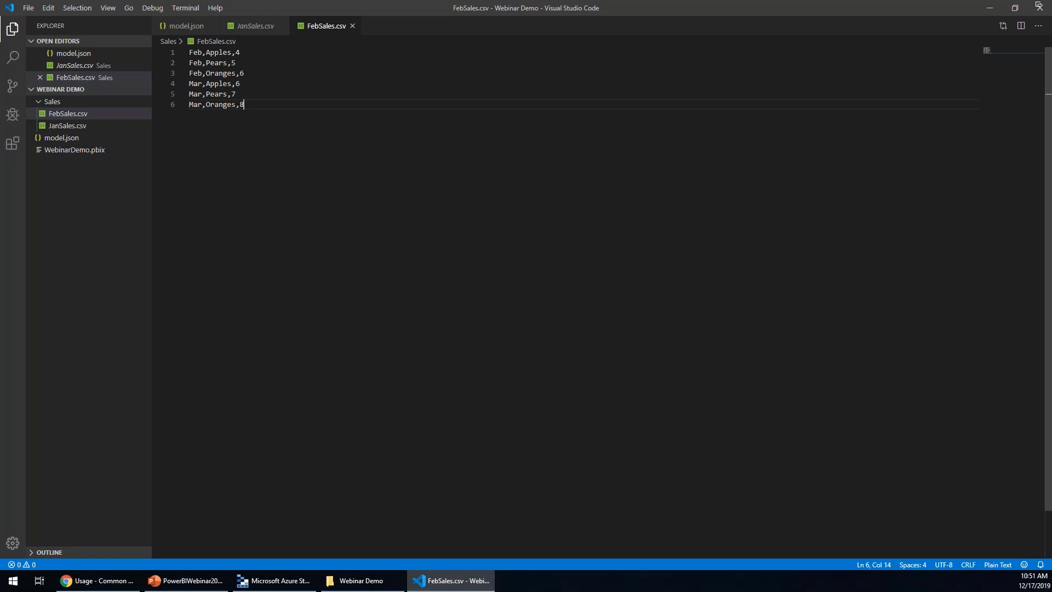
Switch to Azure Storage Explorer and open the Sales folder inside powerbi/Webinar
left_click(282, 590)
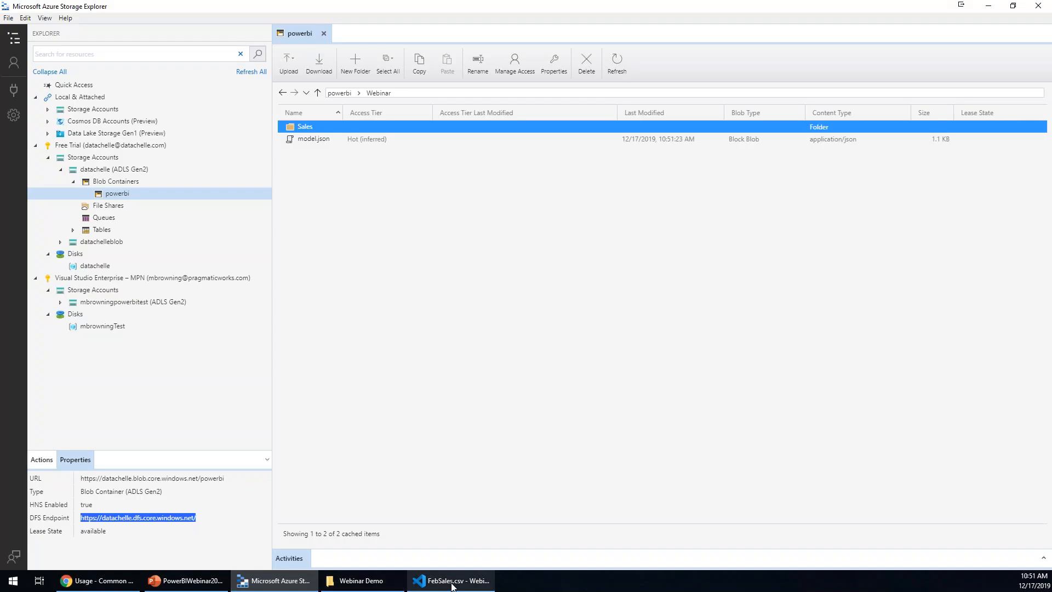
left_click(452, 585)
left_click(363, 586)
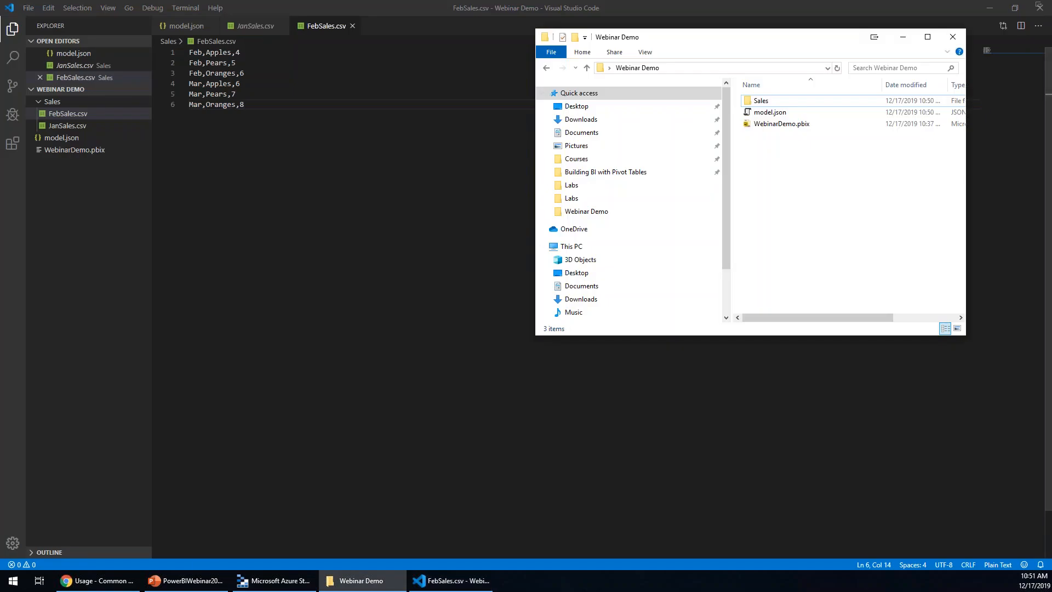
left_click(277, 580)
left_click(360, 585)
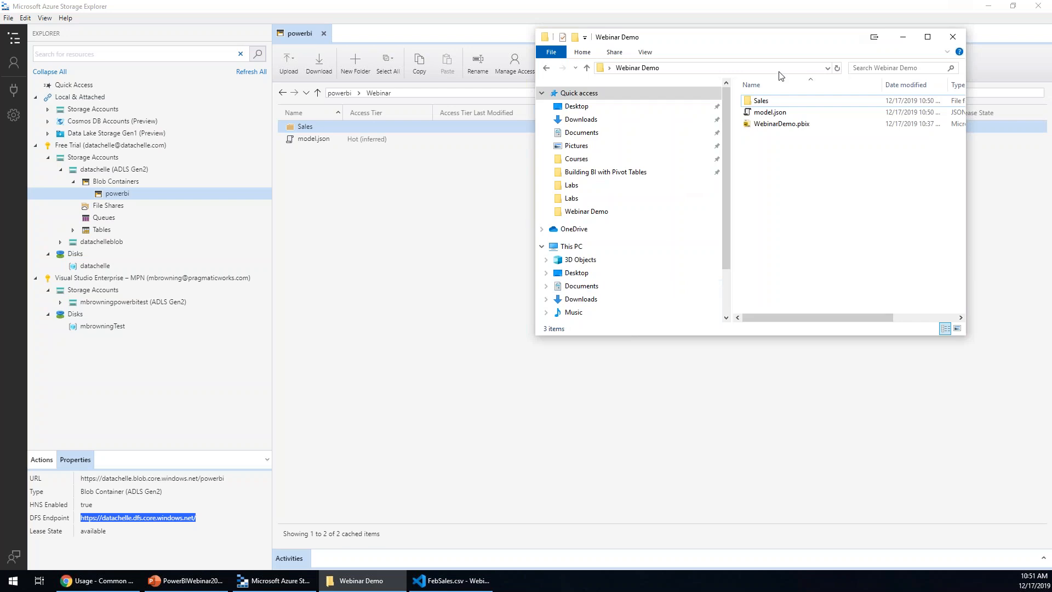
left_click(311, 128)
double_click(311, 128)
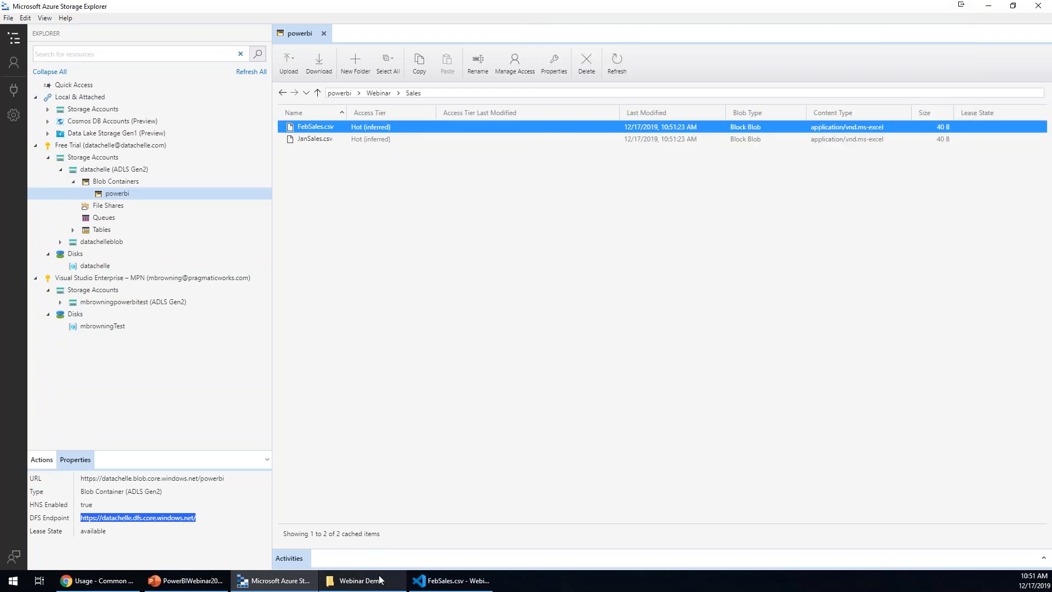
Upload FebSales.csv and JanSales.csv from the local Webinar Demo/Sales folder into powerbi/Webinar/Sales, replacing the existing files
left_click(361, 580)
double_click(762, 101)
left_click_drag(800, 133, 770, 104)
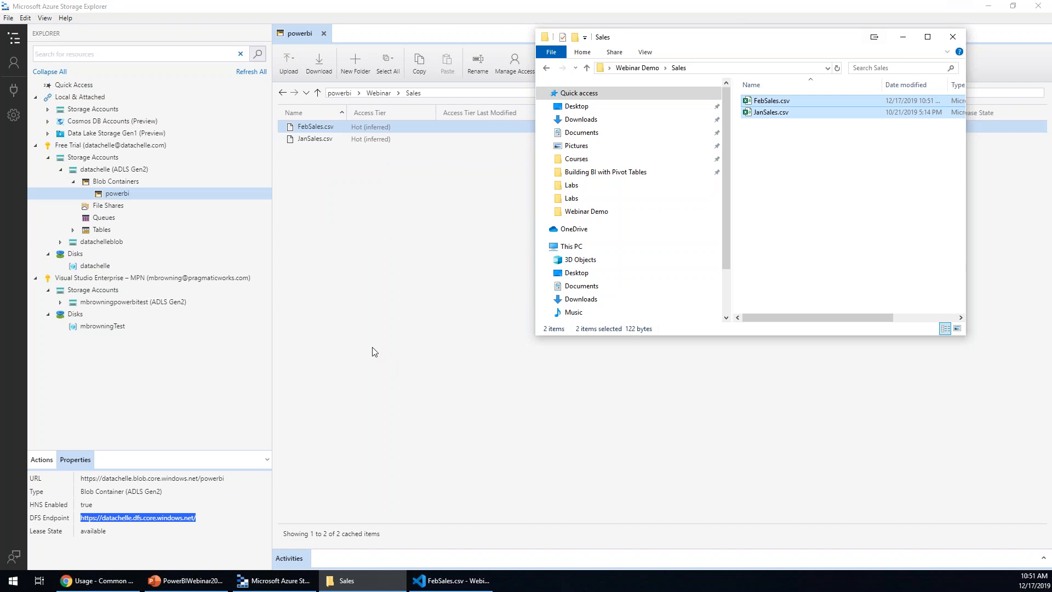
left_click(385, 307)
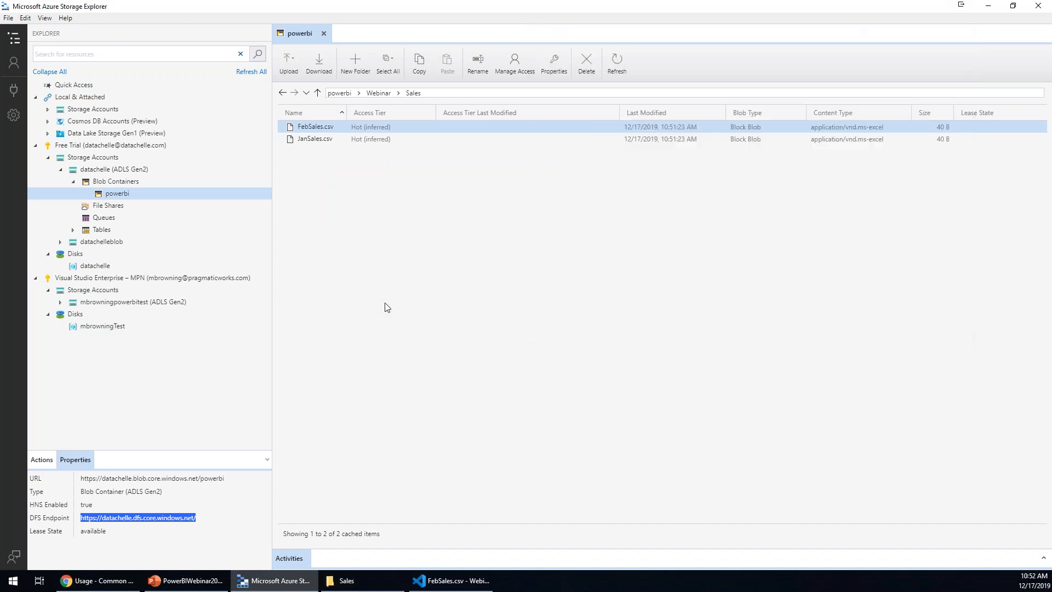
left_click(573, 374)
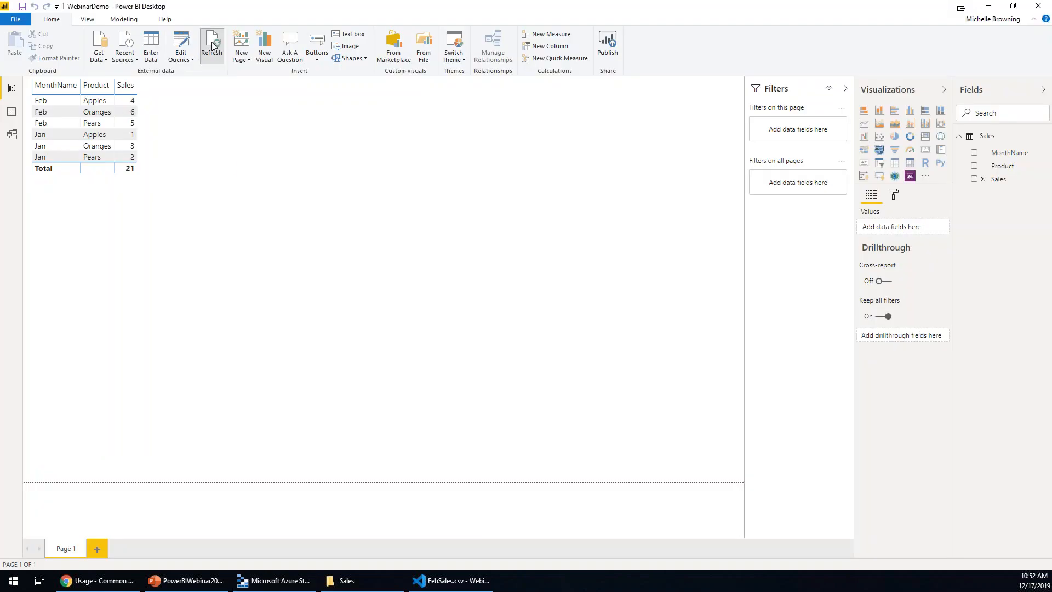
Switch to Power BI Desktop to refresh the WebinarDemo report data, and bring up model.json in Visual Studio Code
left_click(212, 47)
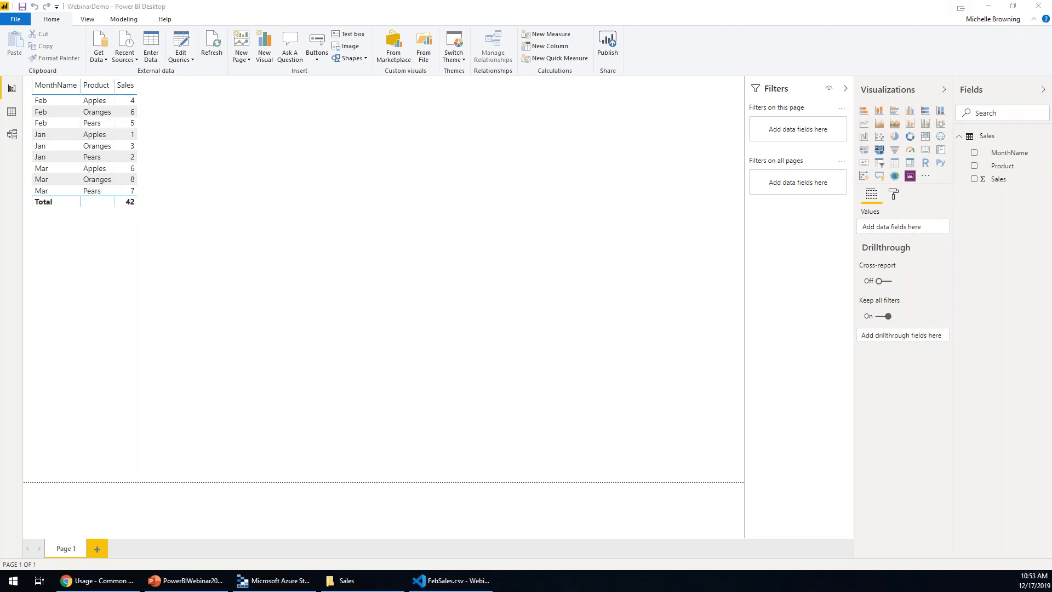
left_click(451, 580)
left_click(82, 137)
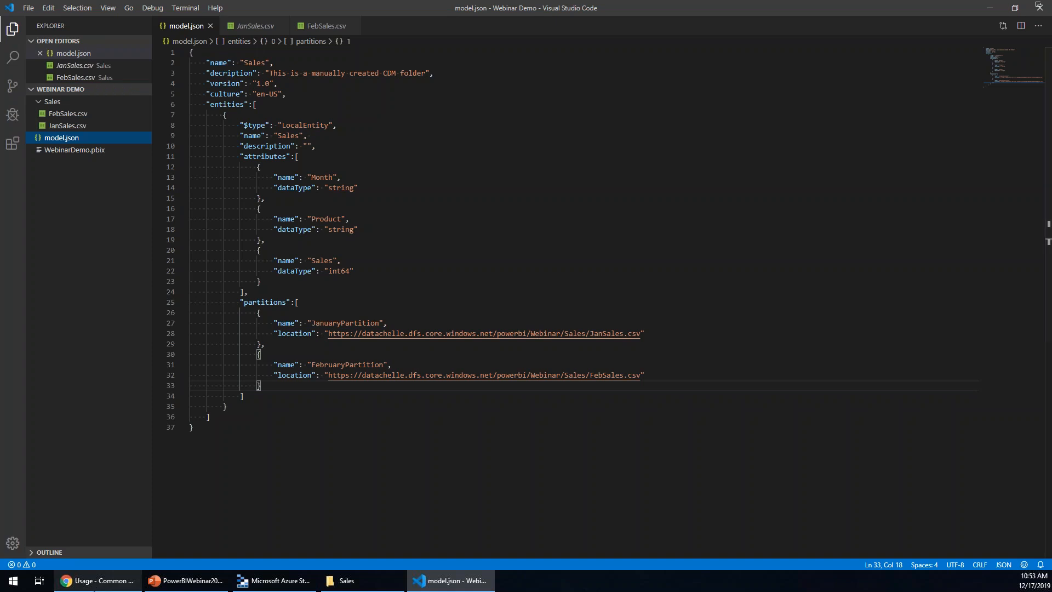
Switch to PowerPoint and start the slide show from the "Making the Connection with CDM Folders" slide
left_click(95, 580)
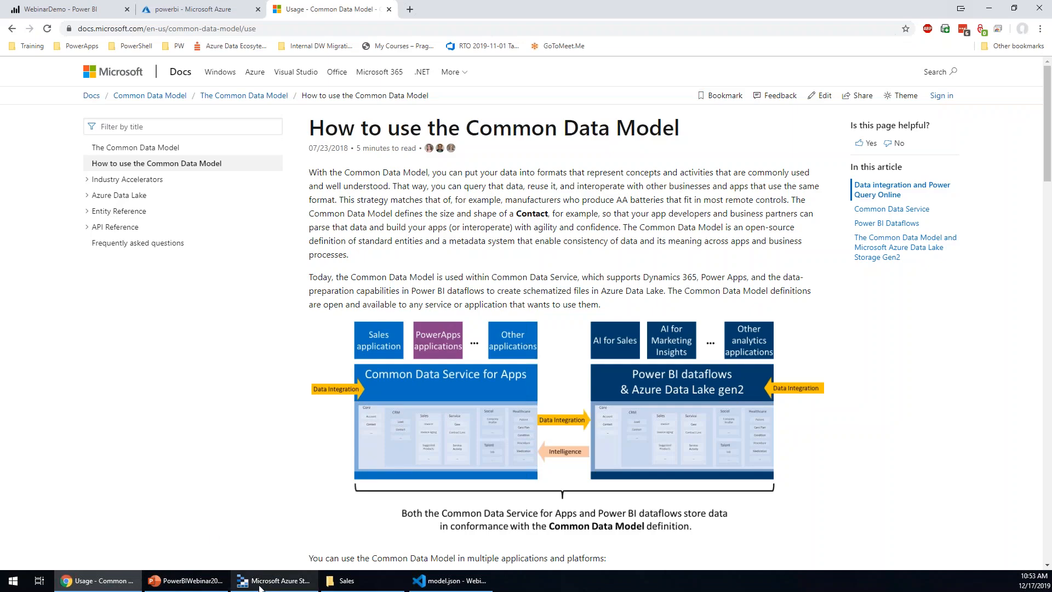
left_click(206, 583)
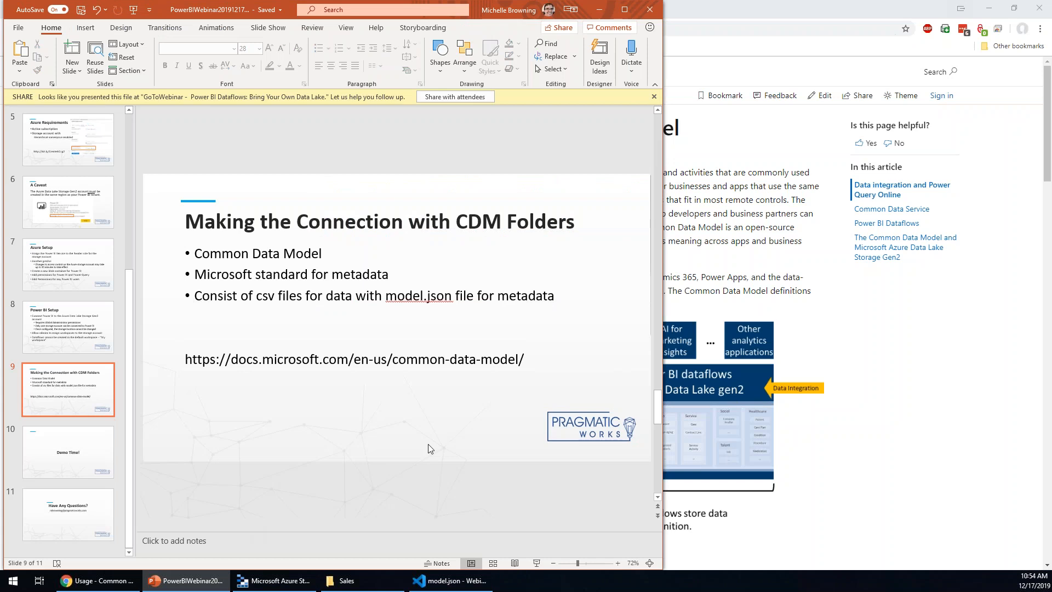
left_click(536, 566)
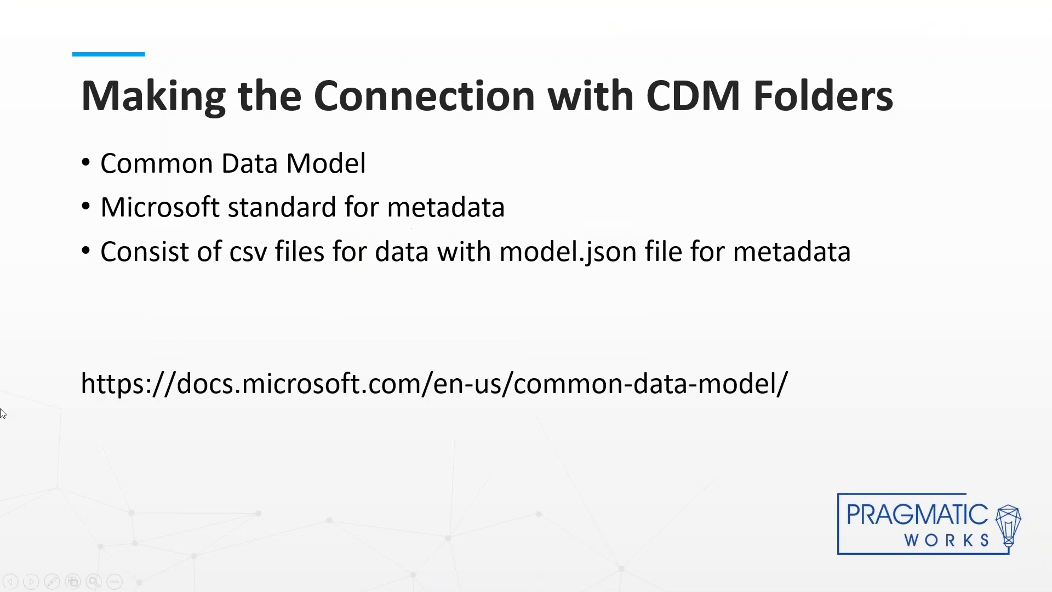